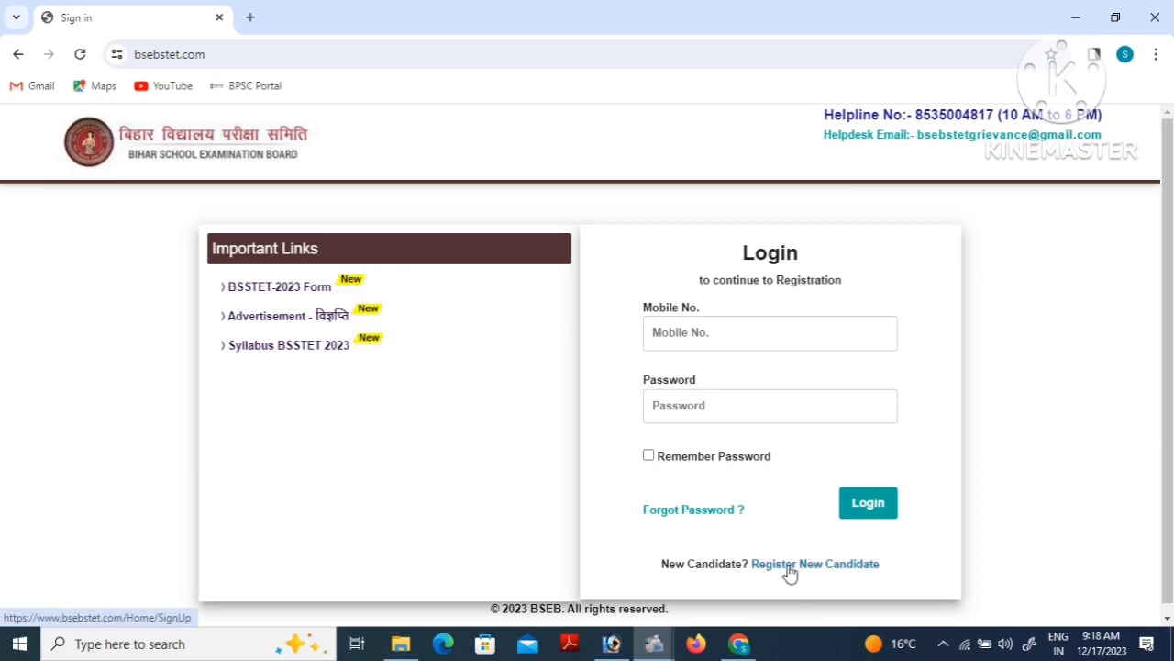
Step: Fill in the new candidate sign-up form with the candidate's name, confirmed name, e-mail address and mobile number, and submit it
click(790, 572)
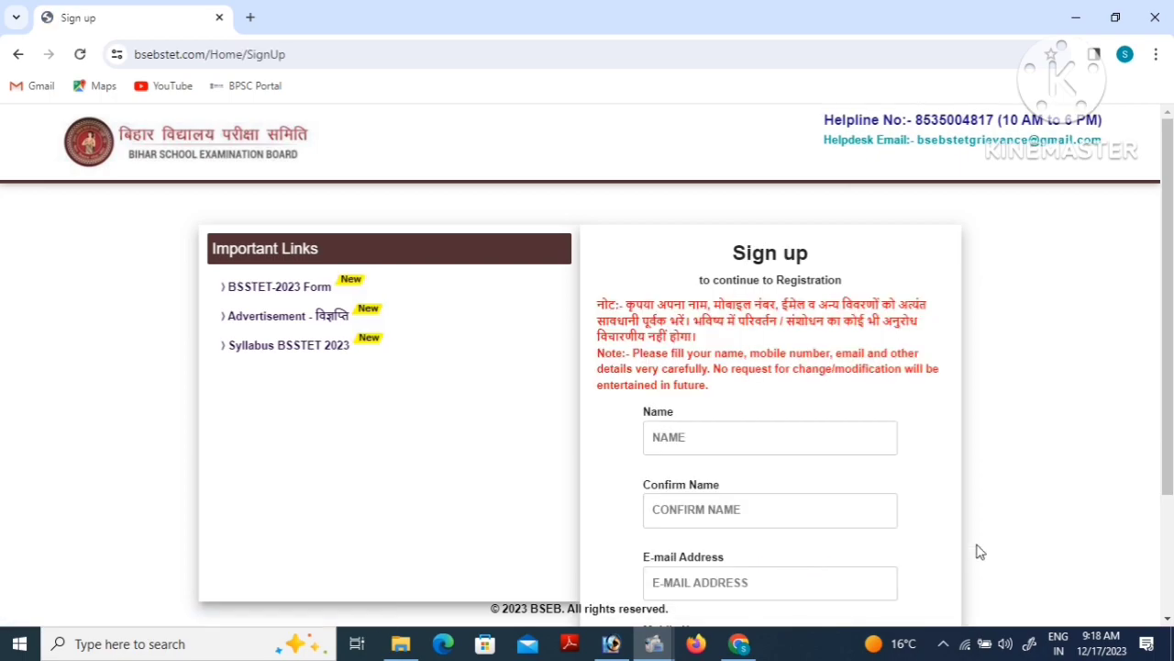
scroll(751, 390, down, 3)
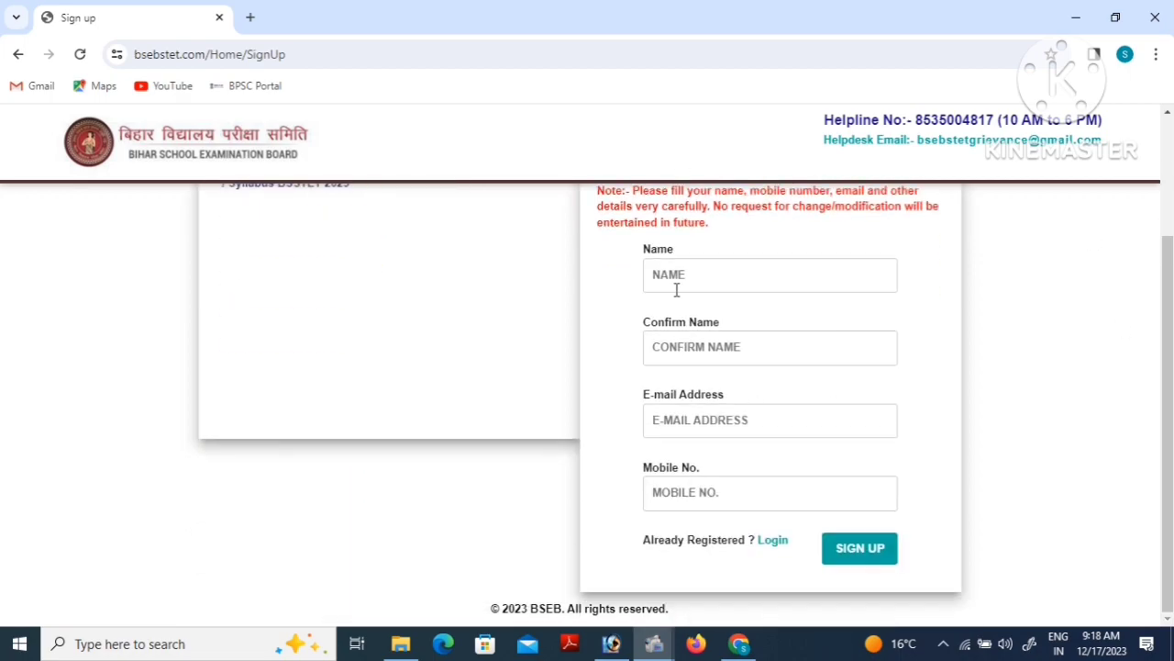
scroll(692, 302, up, 1)
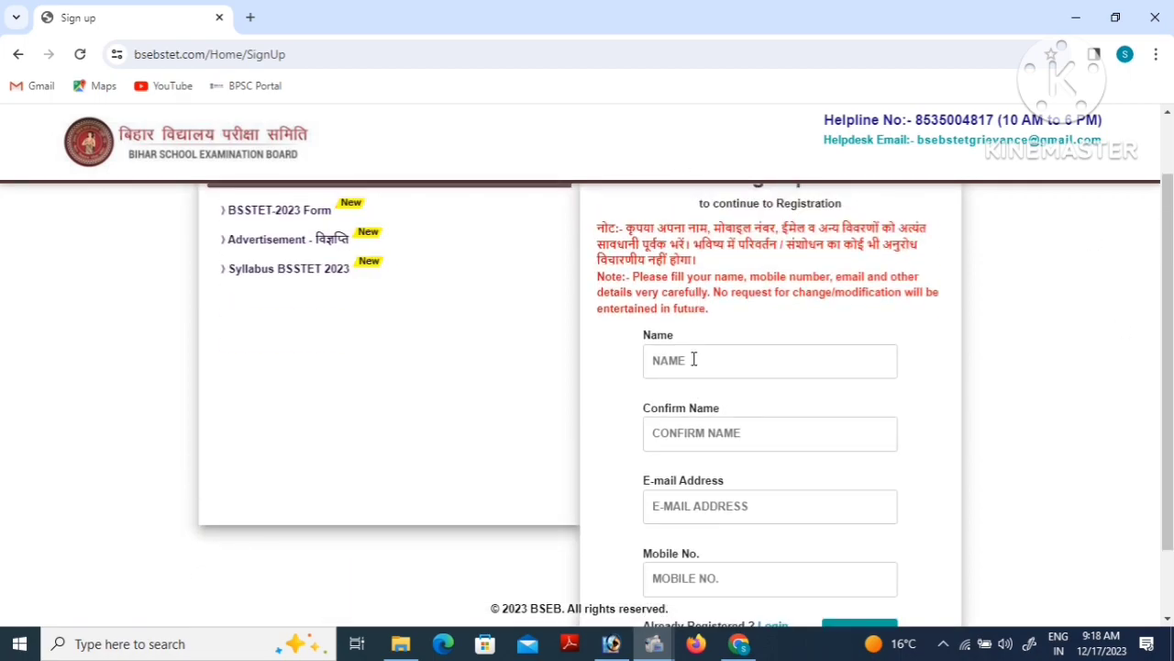
click(693, 360)
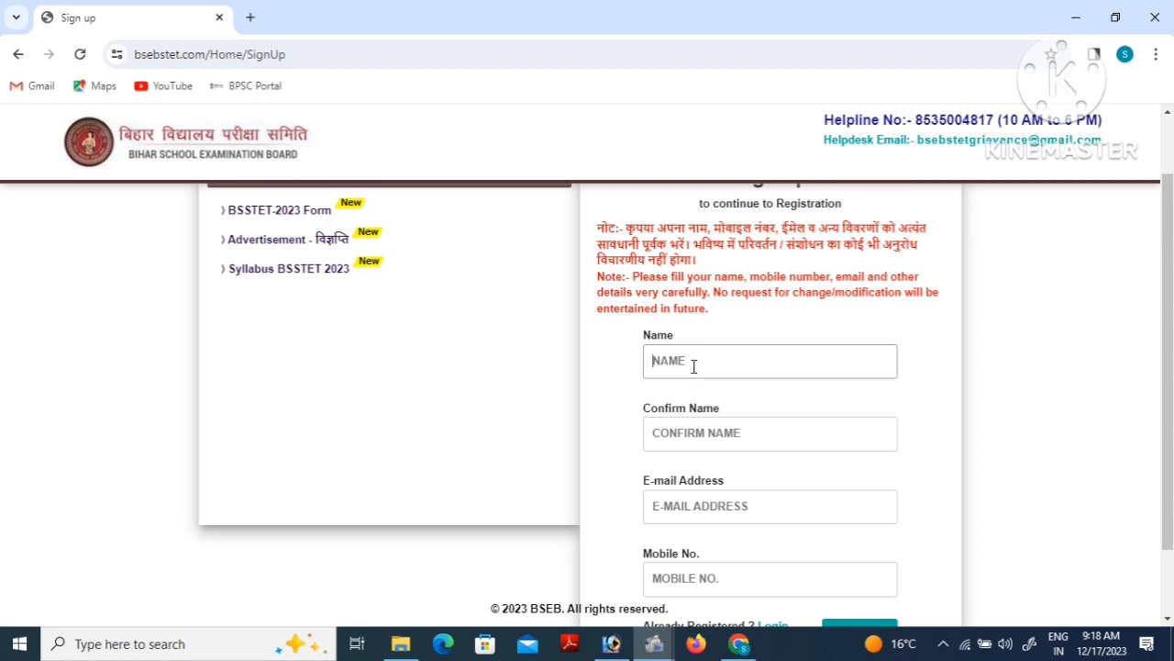
click(728, 430)
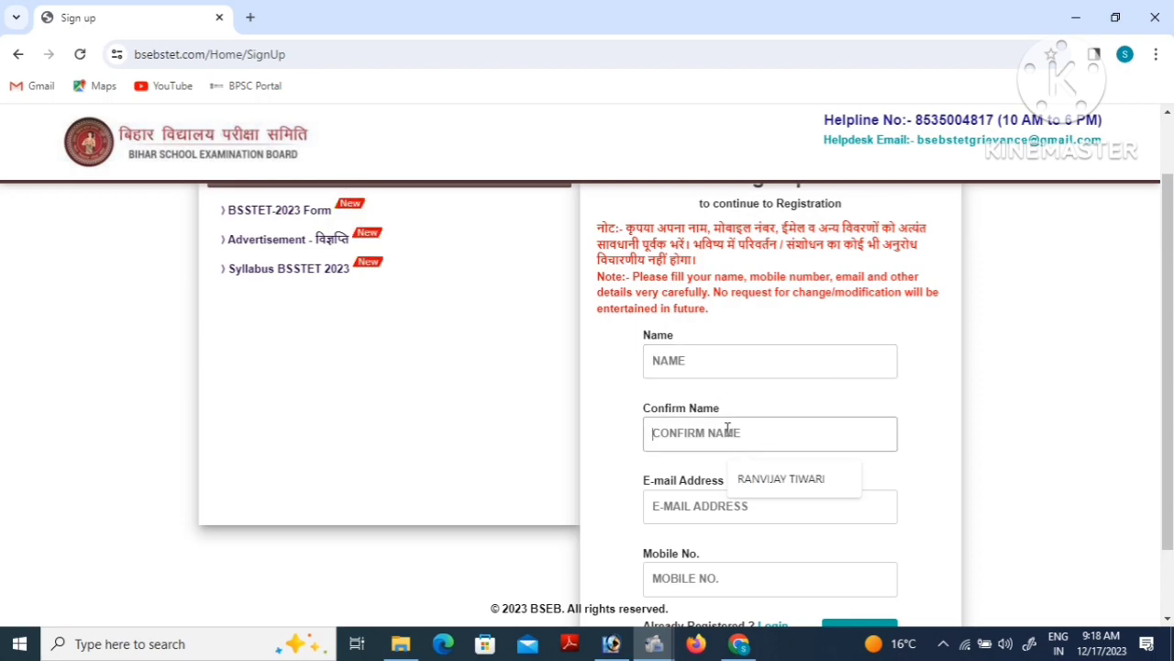
scroll(716, 439, down, 1)
click(694, 425)
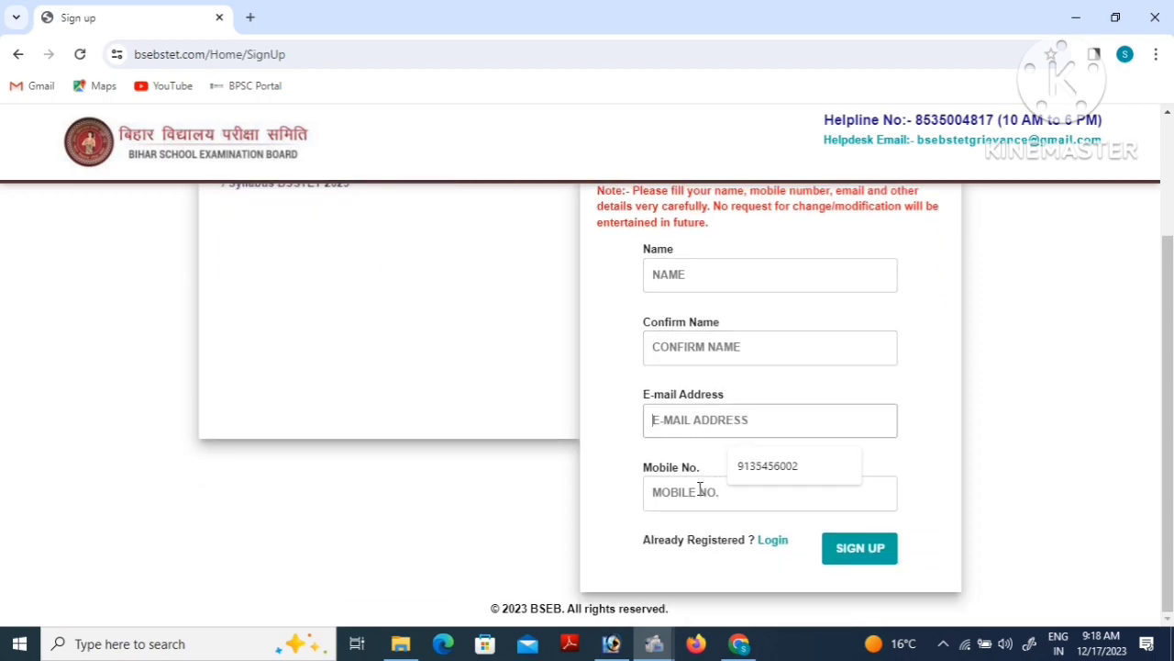
click(700, 490)
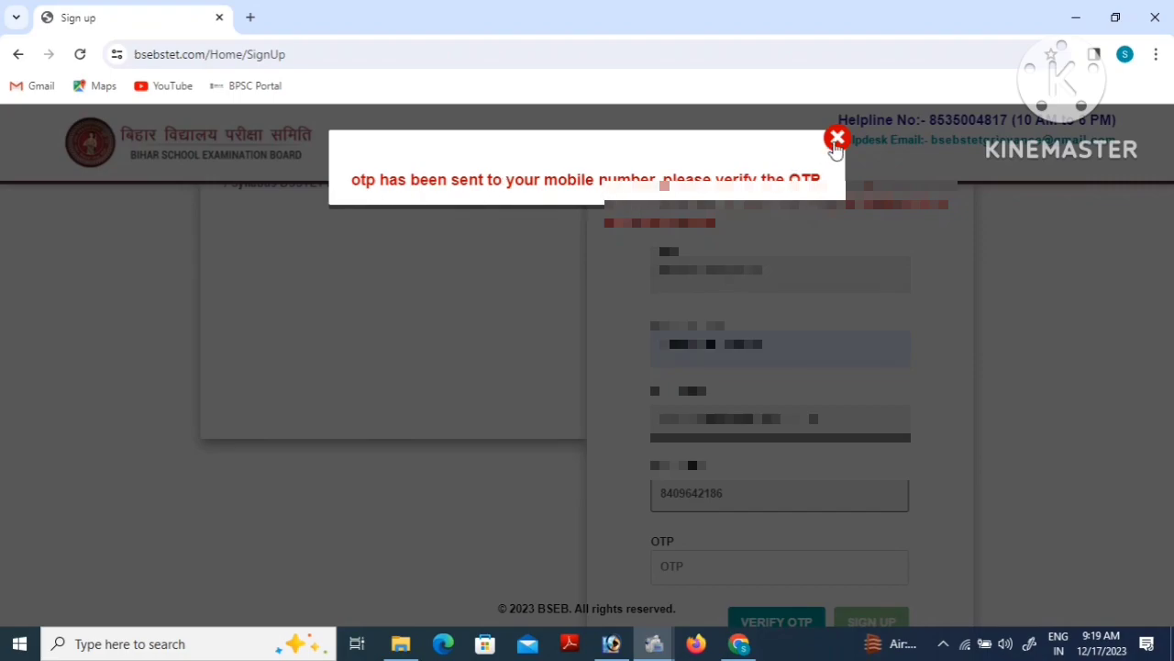
Step: Dismiss the OTP notice, verify the mobile number with the one-time code in the OTP field, and acknowledge the password message
click(836, 138)
scroll(770, 404, down, 1)
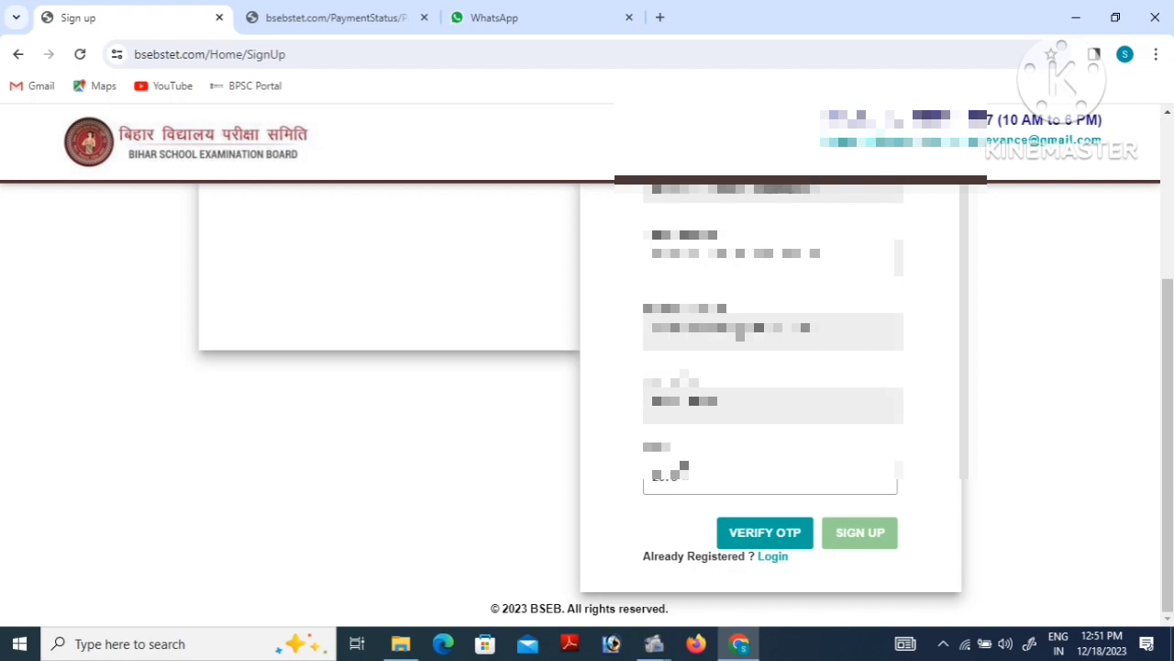
click(757, 541)
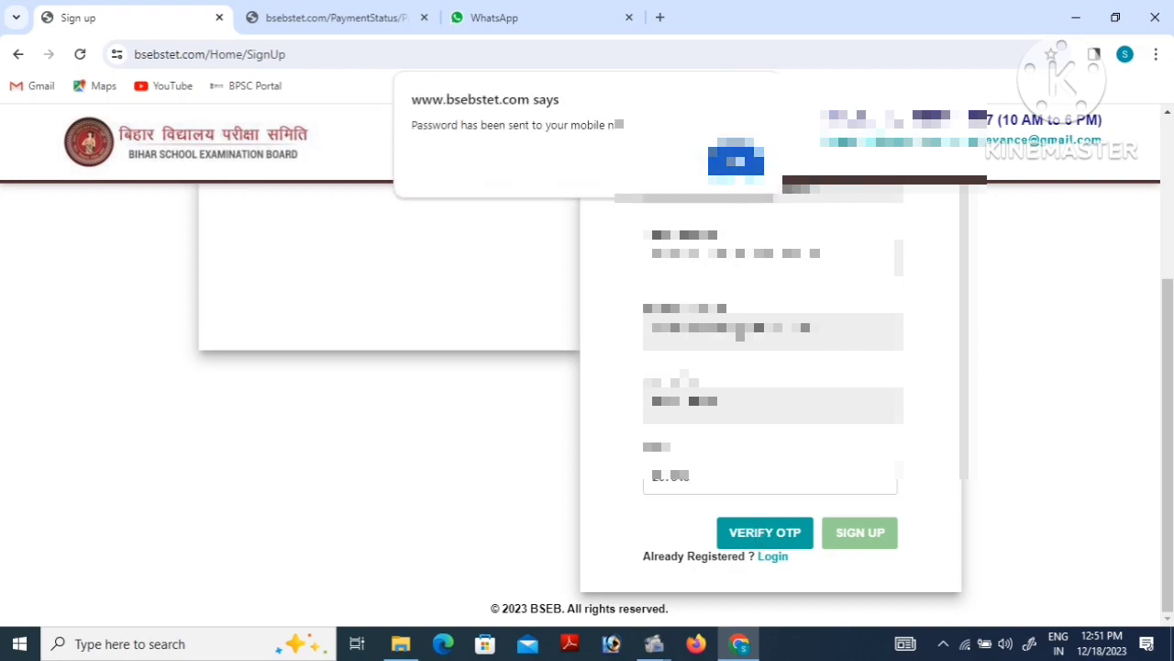
click(739, 163)
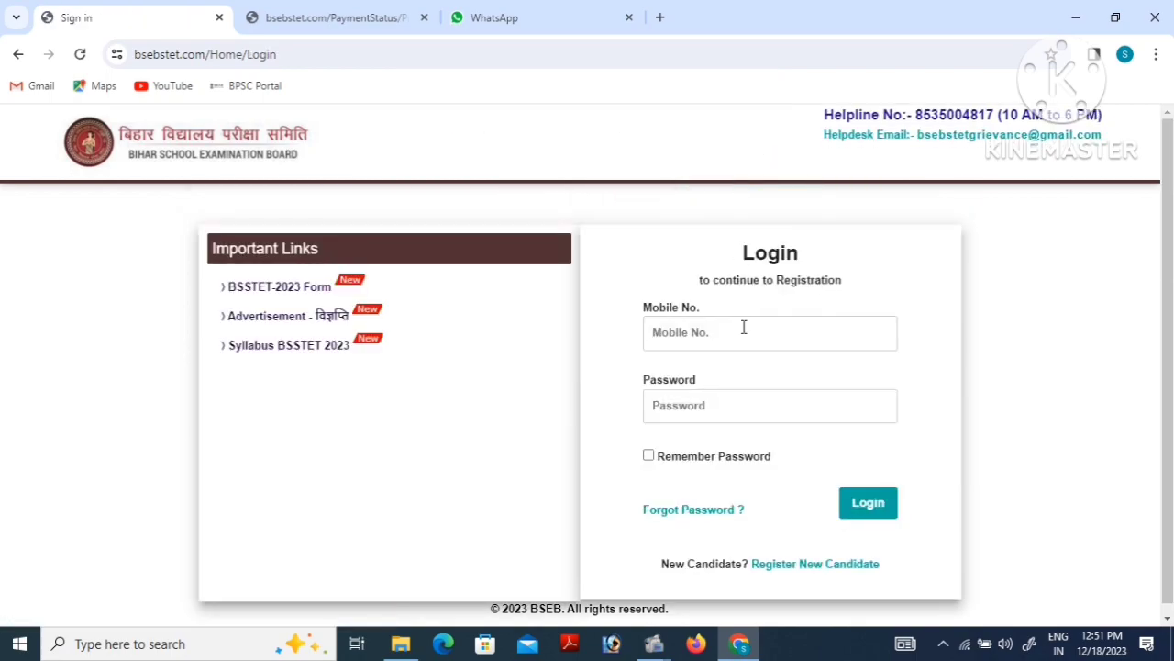
Step: Log in to the candidate account with the registered mobile number and the account password
click(740, 334)
click(714, 408)
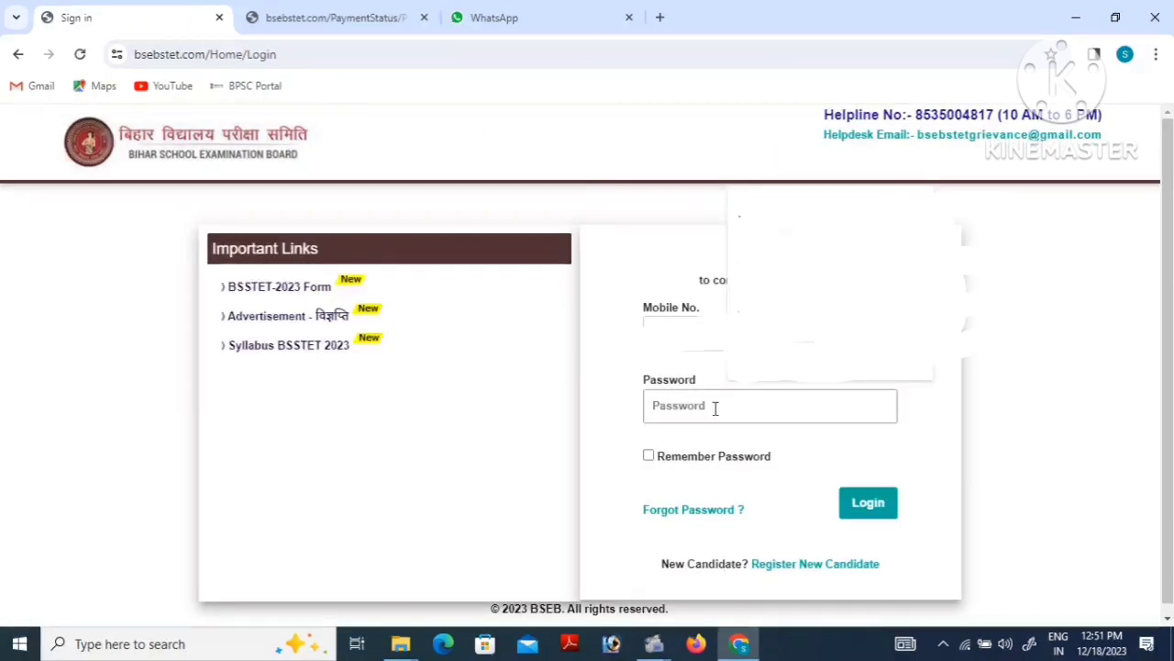
text(••)
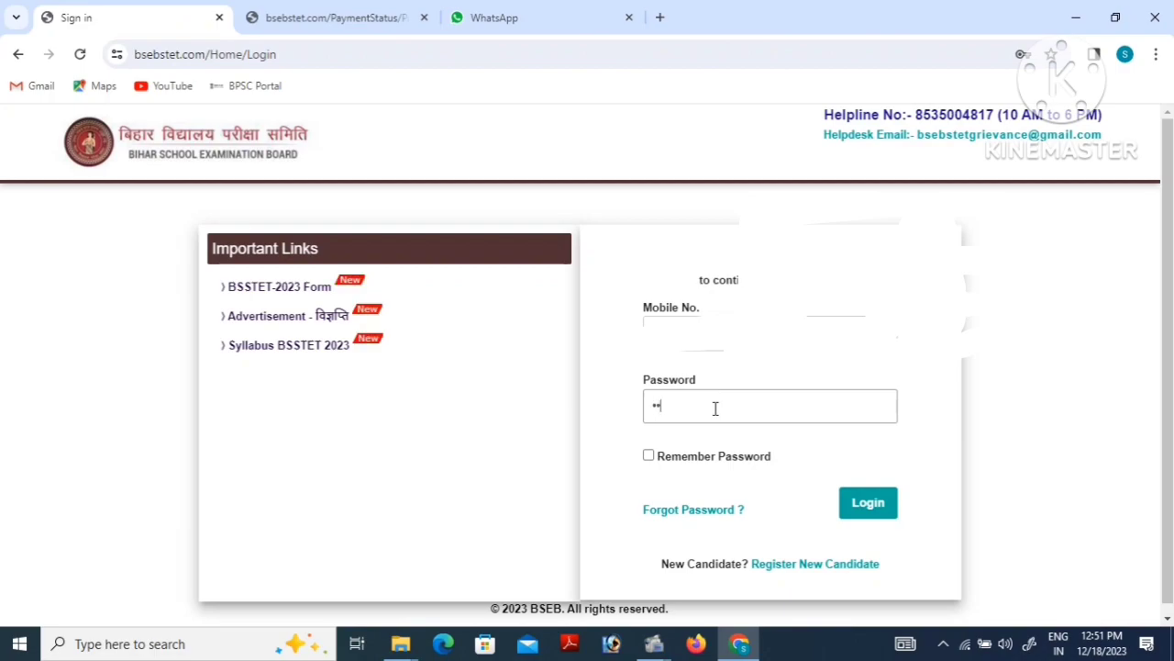
text(•)
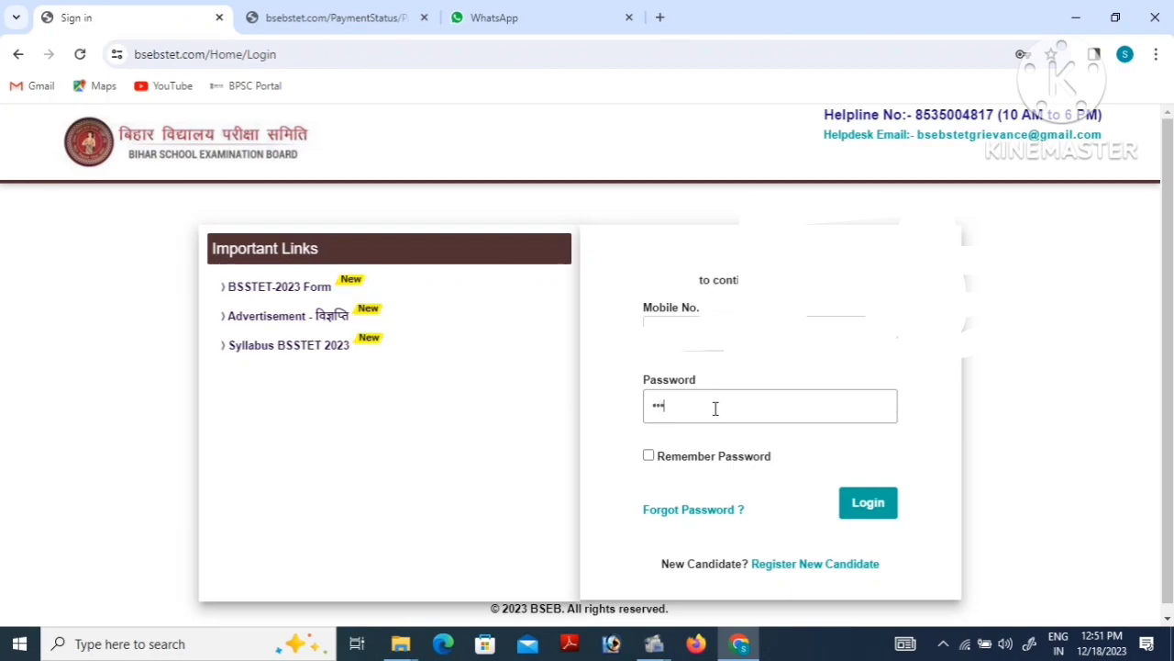
text(•••)
click(870, 513)
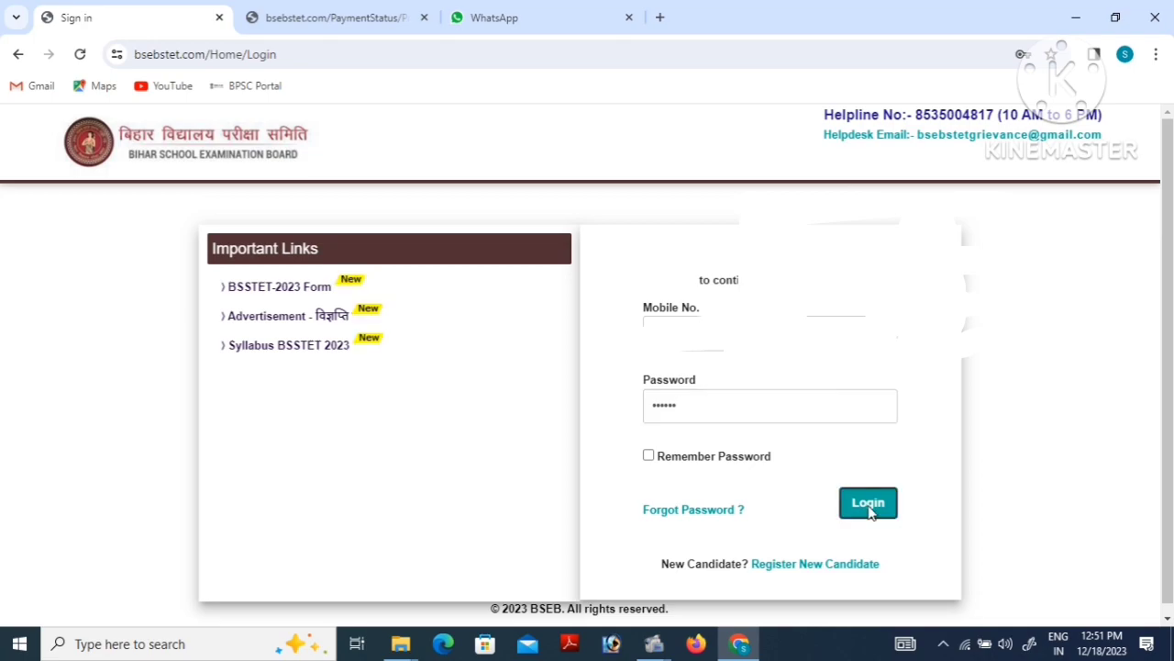
Step: Change the account password by entering and confirming a new password
click(250, 269)
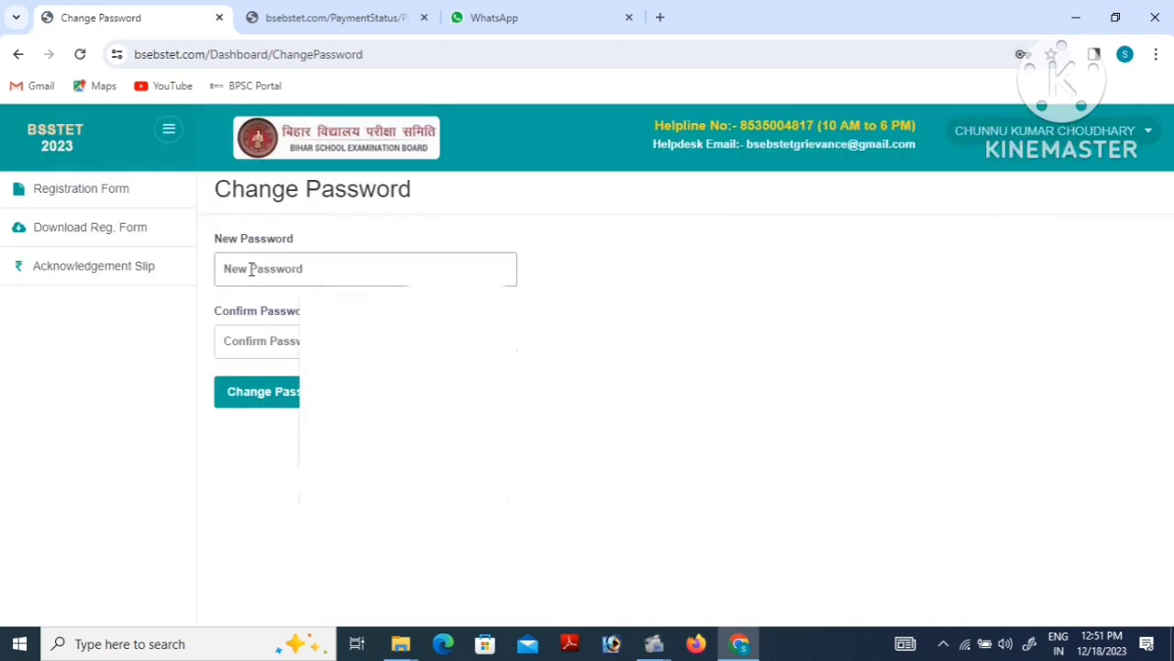
text(••)
click(254, 353)
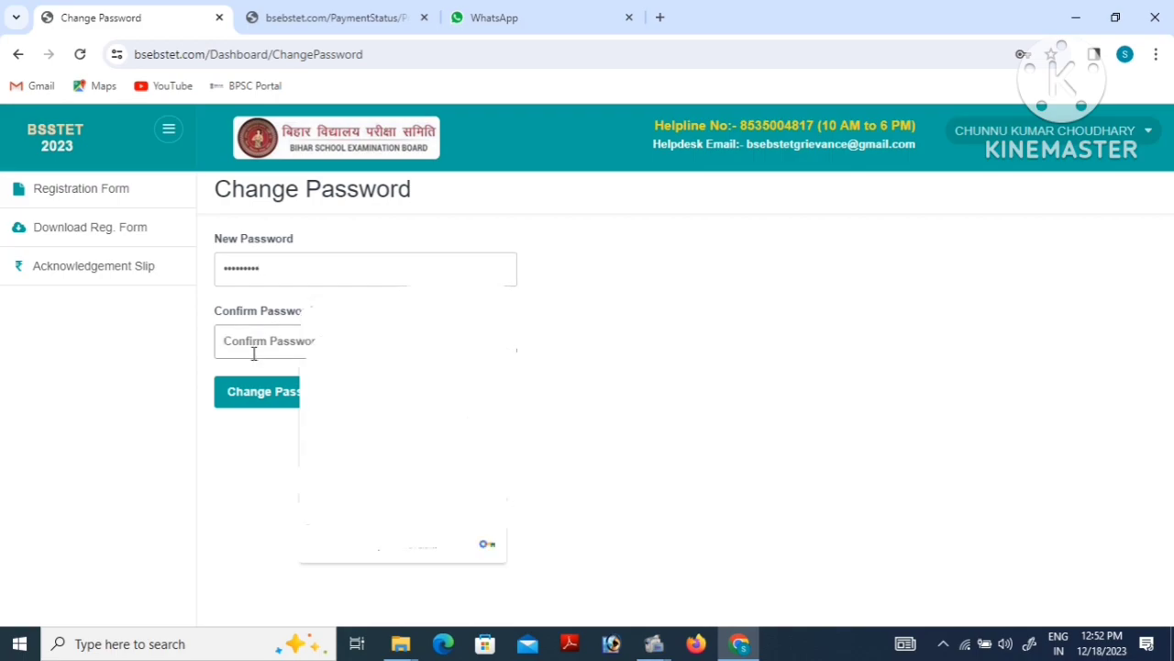
text(••••••••)
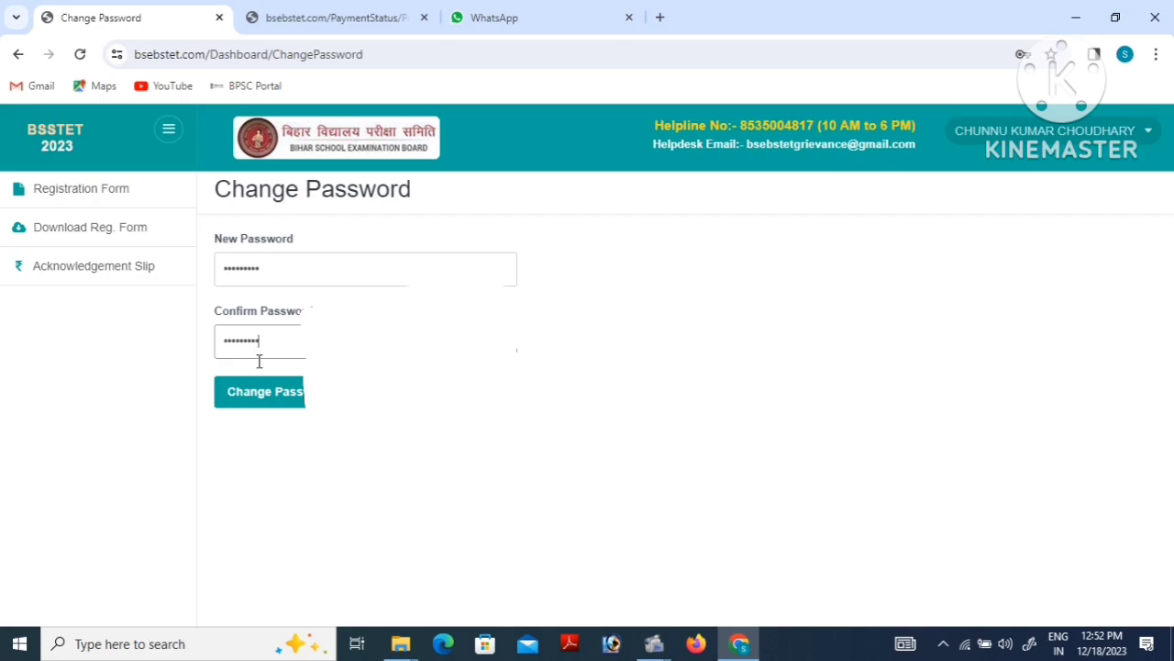
click(272, 396)
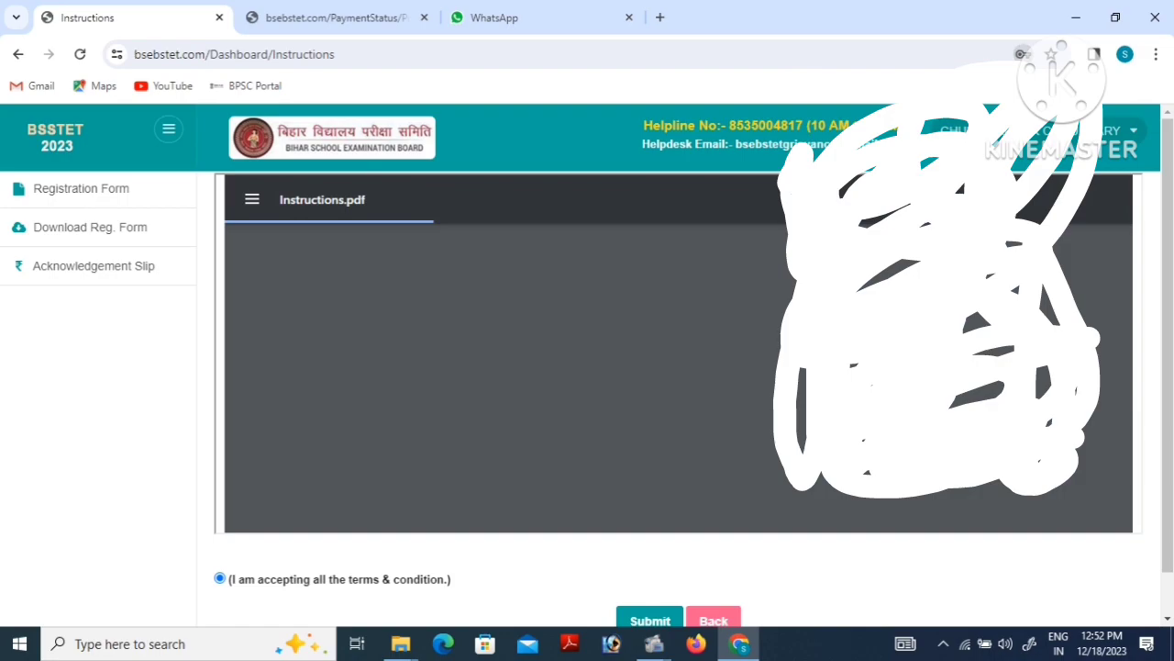
Step: Open the registration form, select Only for Paper - 2 (for class 6 to 8), and dismiss the eligibility notice
click(80, 195)
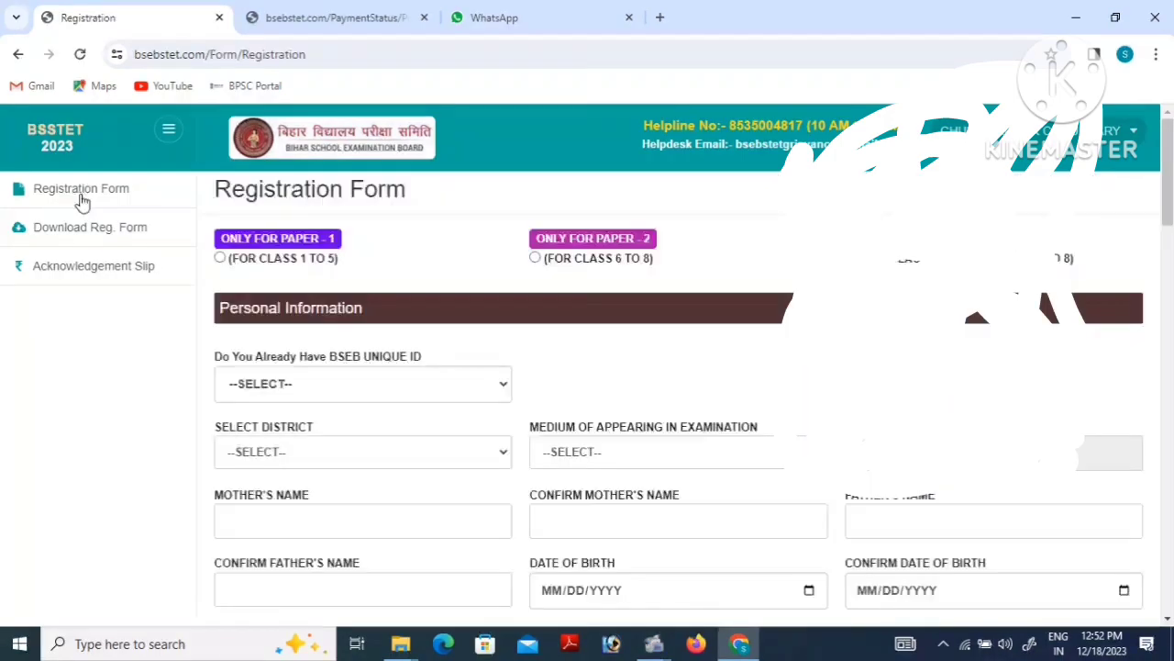
click(536, 258)
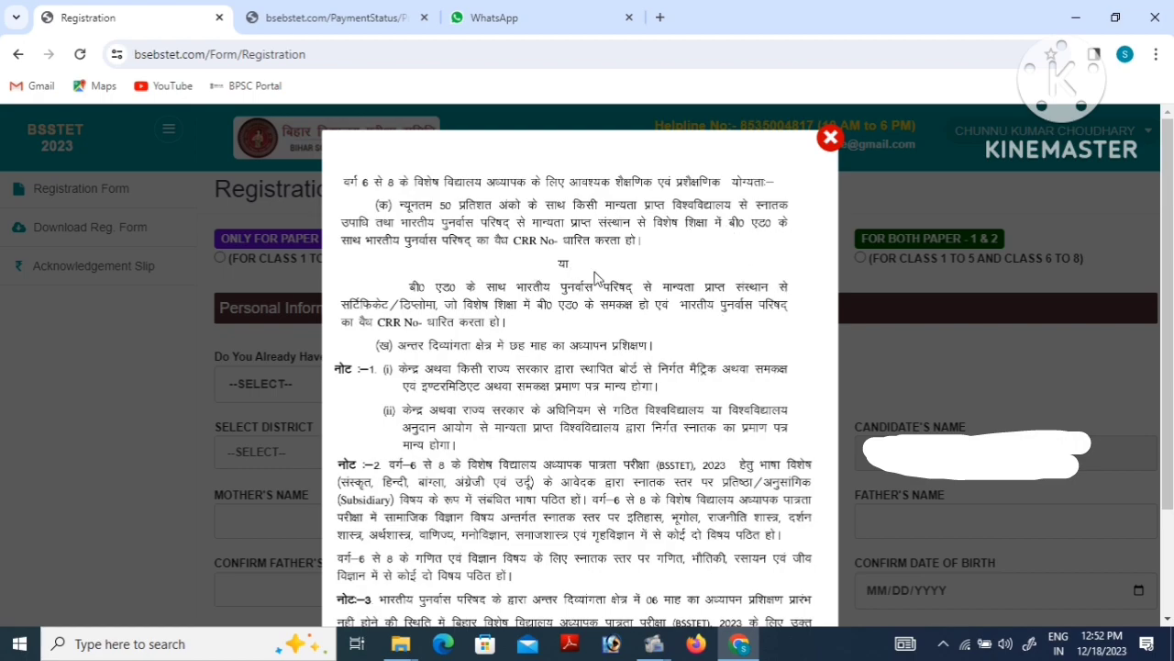
click(830, 138)
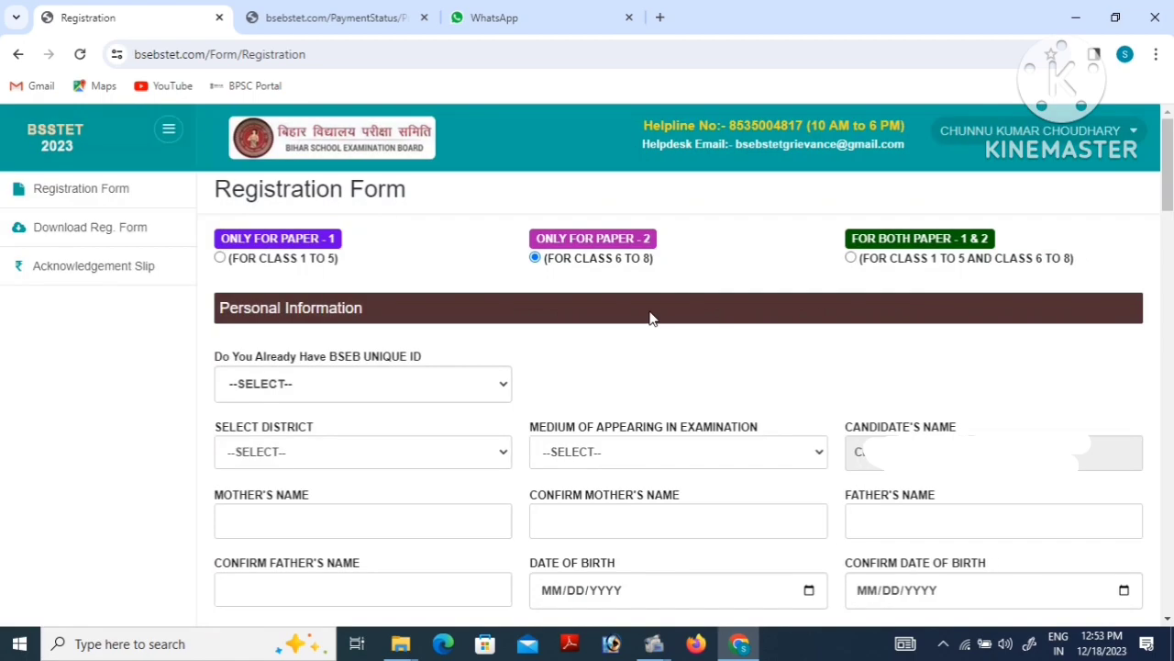
Step: Answer NO to already having a BSEB Unique ID in the personal information section
scroll(335, 314, down, 1)
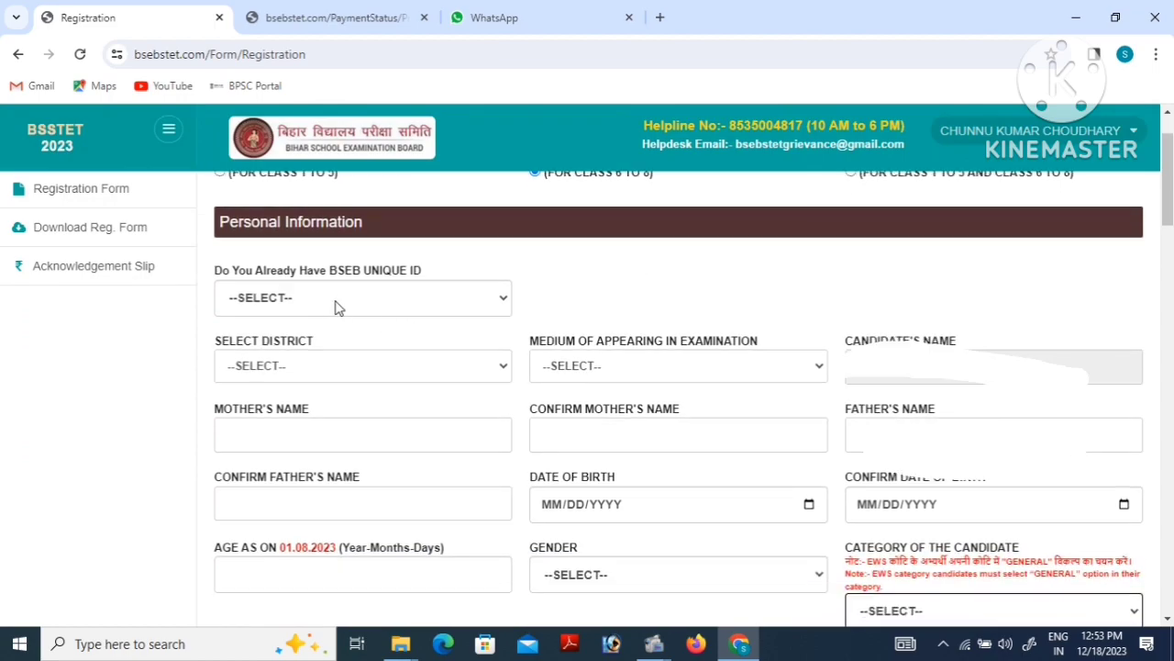
click(334, 308)
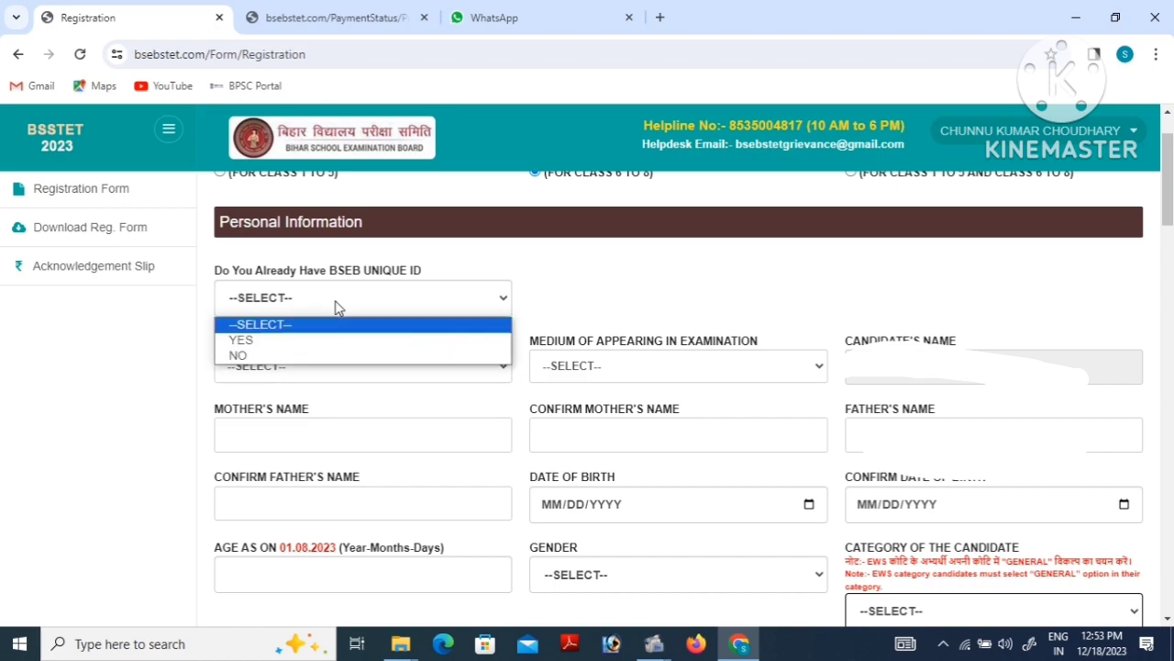
click(297, 358)
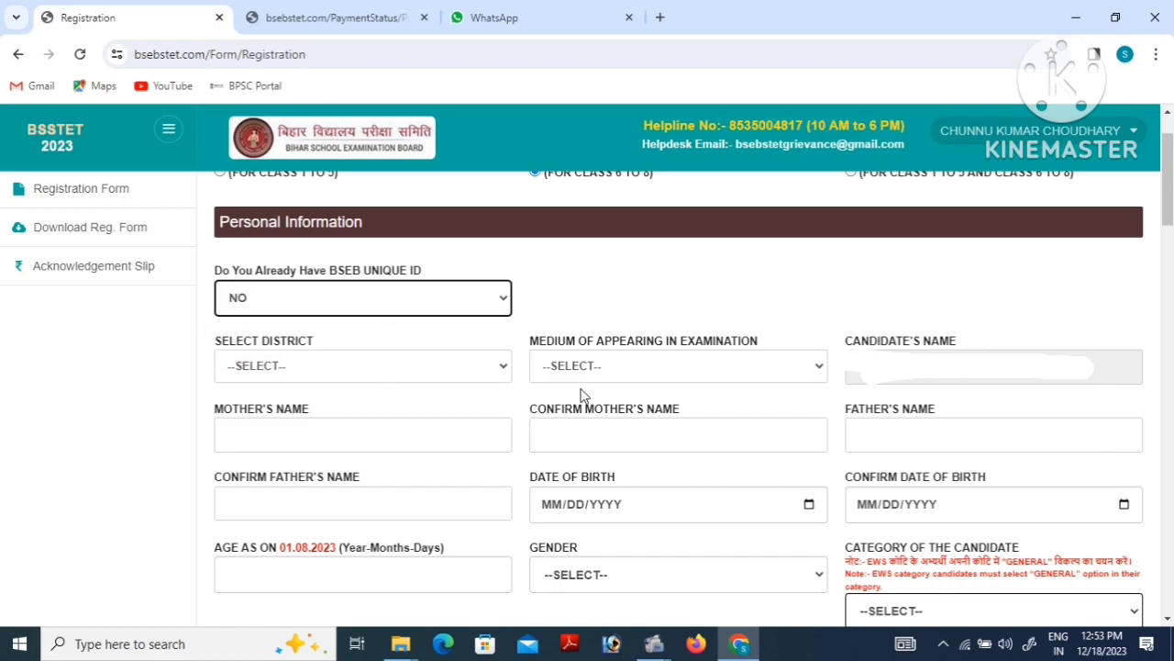
Step: Select AURANGABAD (24) as the district and HINDI as the medium of appearing in the examination
click(275, 371)
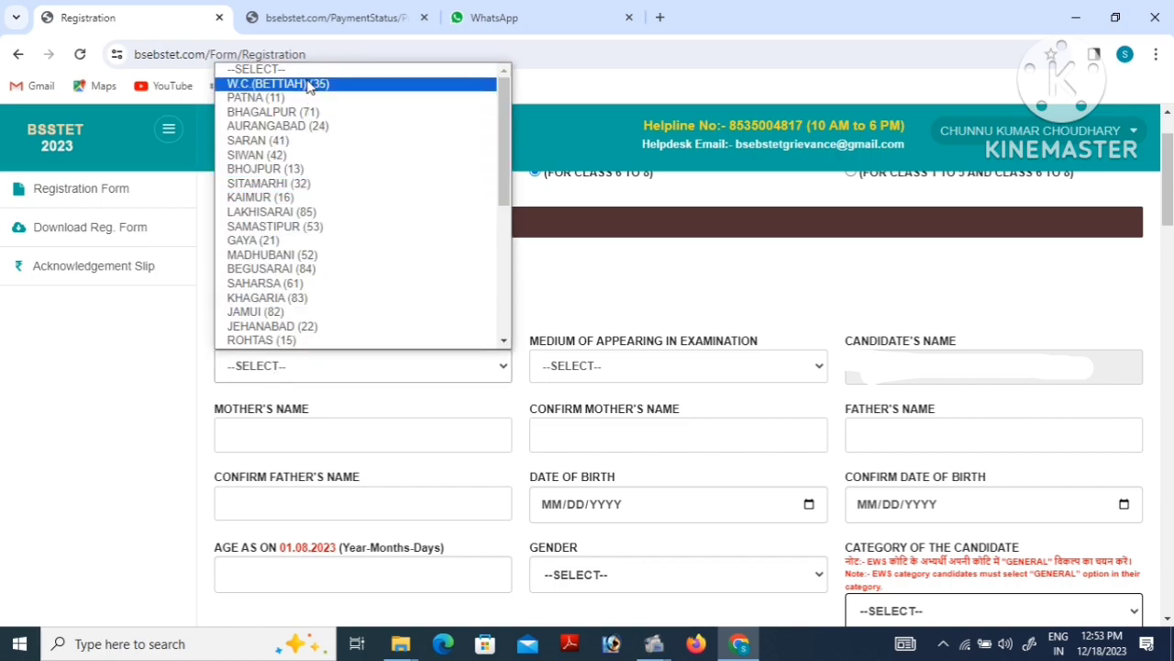
scroll(309, 296, down, 4)
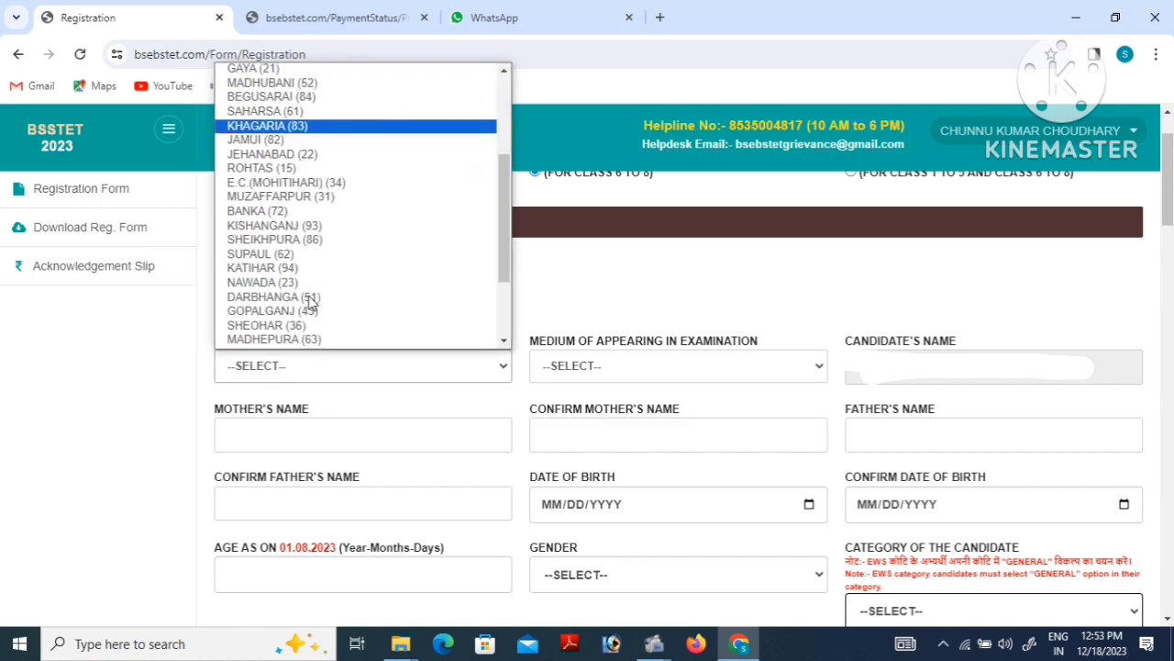
scroll(326, 211, down, 3)
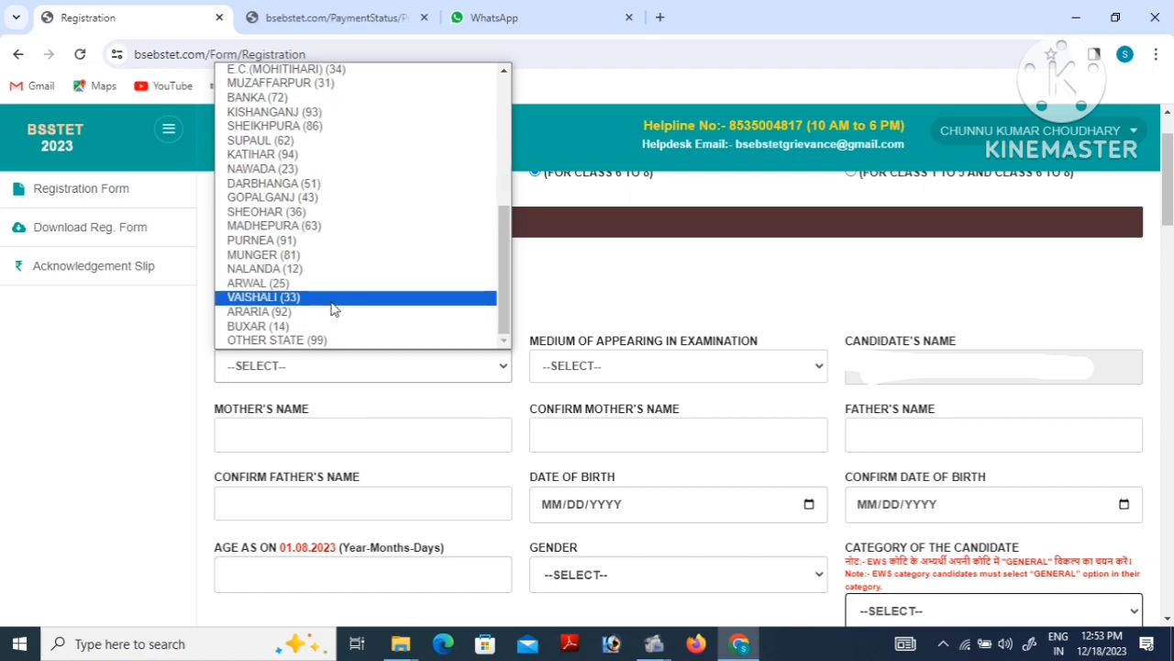
text(au)
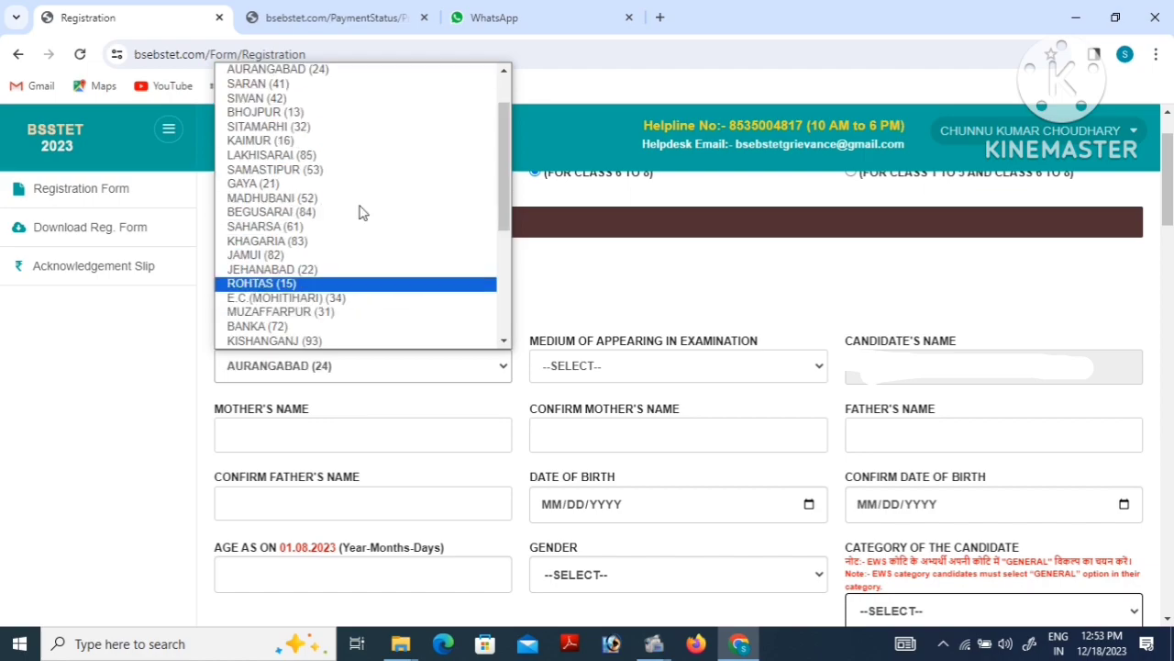
click(339, 81)
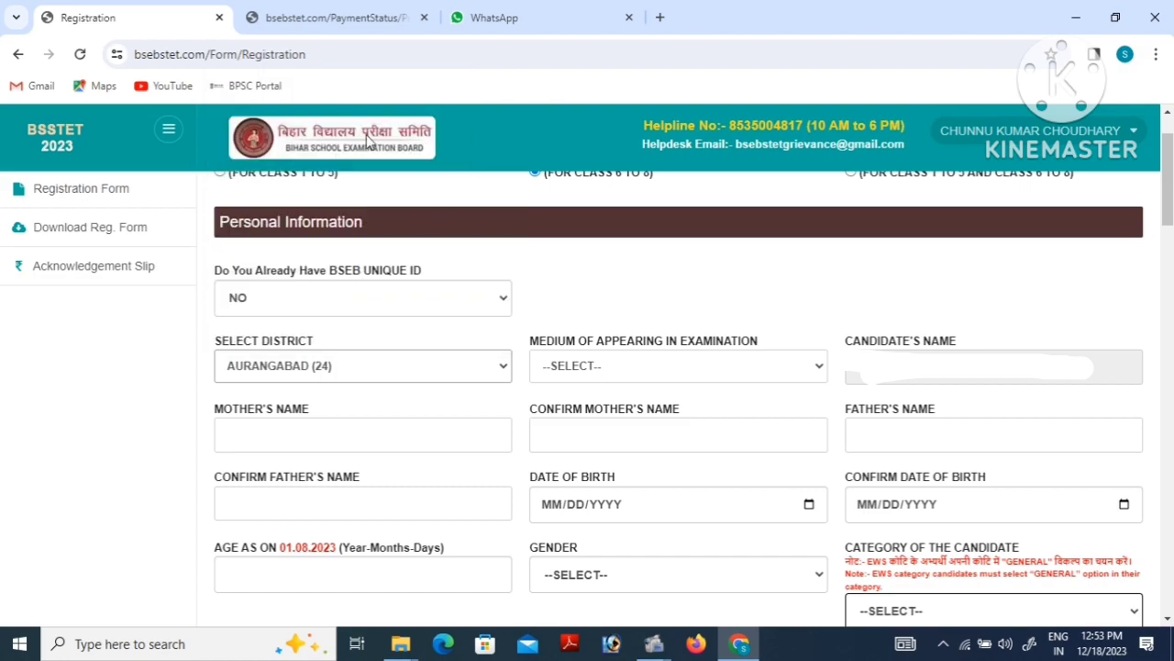
click(592, 374)
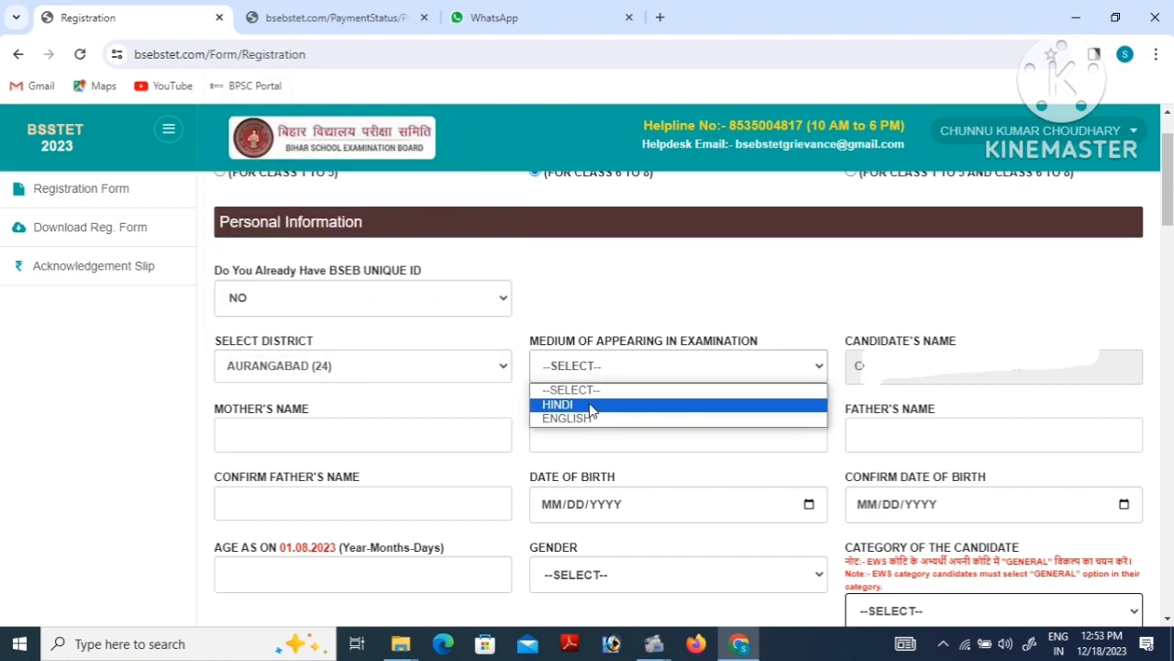
click(592, 405)
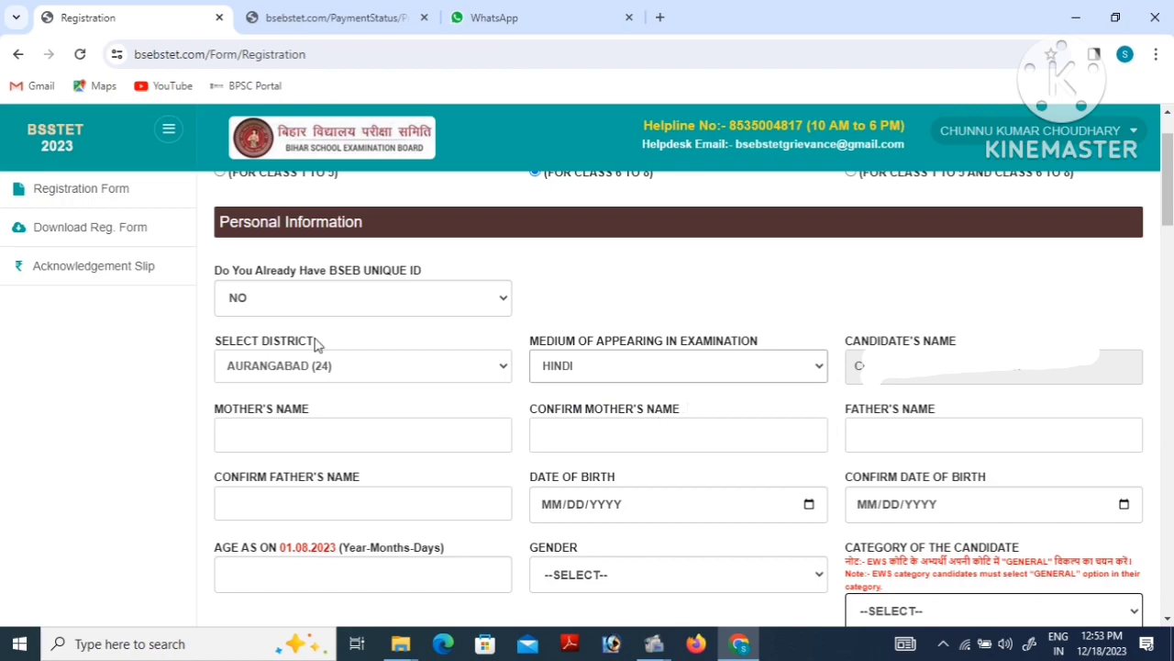
Step: Examine the required fields in the Personal Information and Qualification Information sections of the registration form
scroll(342, 412, down, 1)
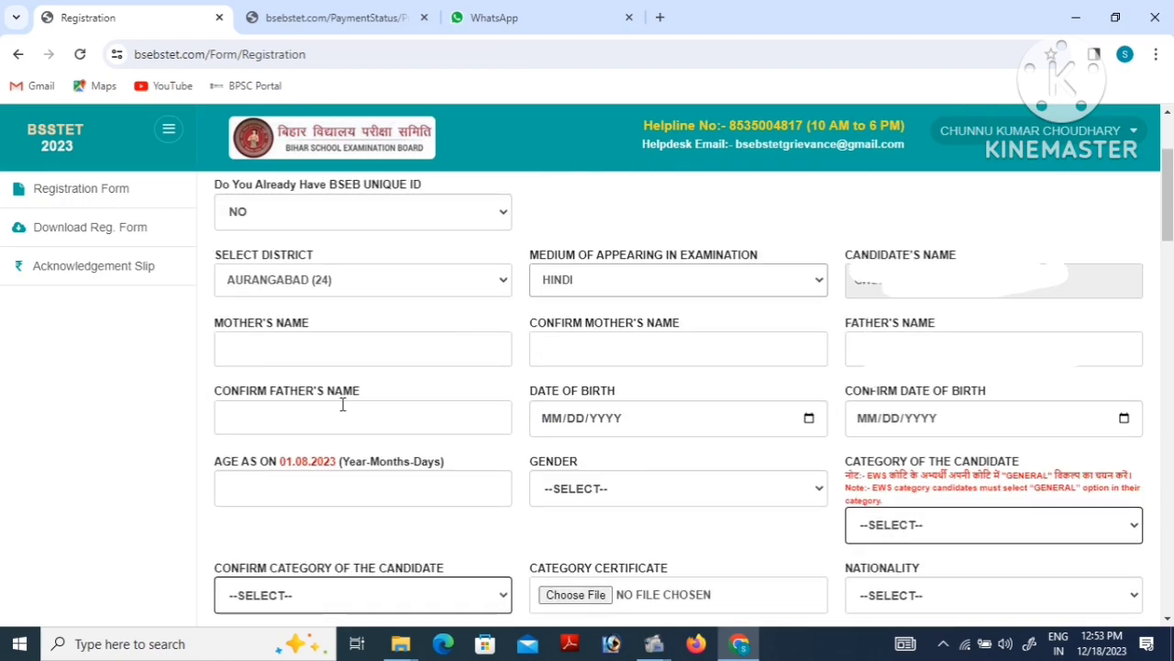
click(267, 345)
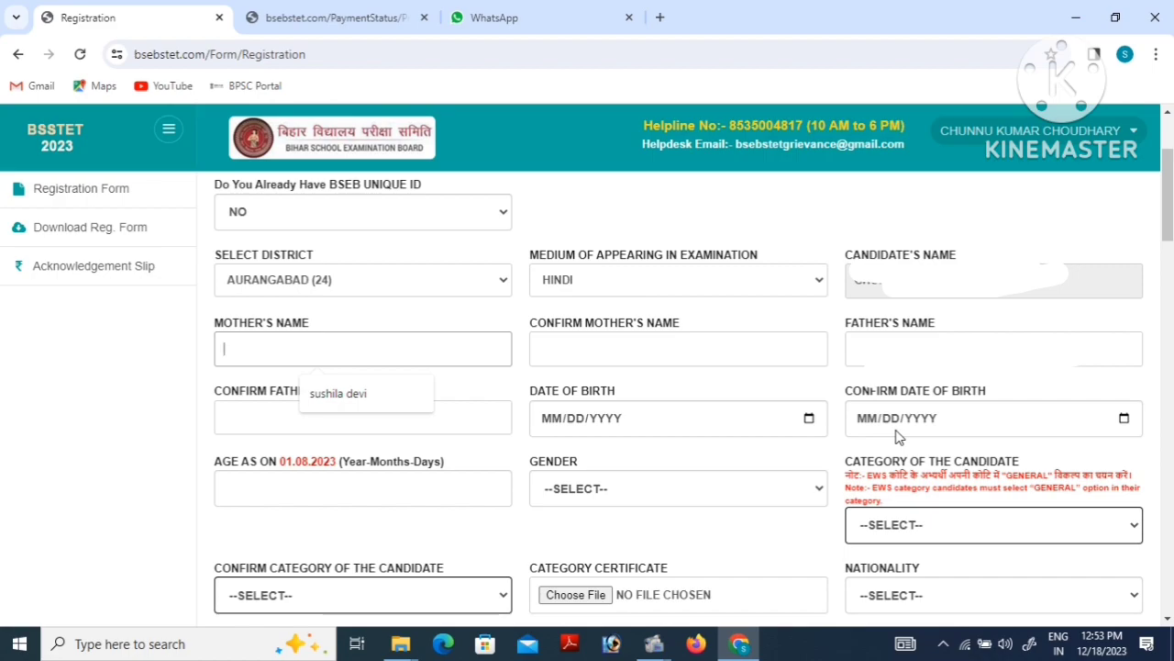
scroll(573, 500, down, 1)
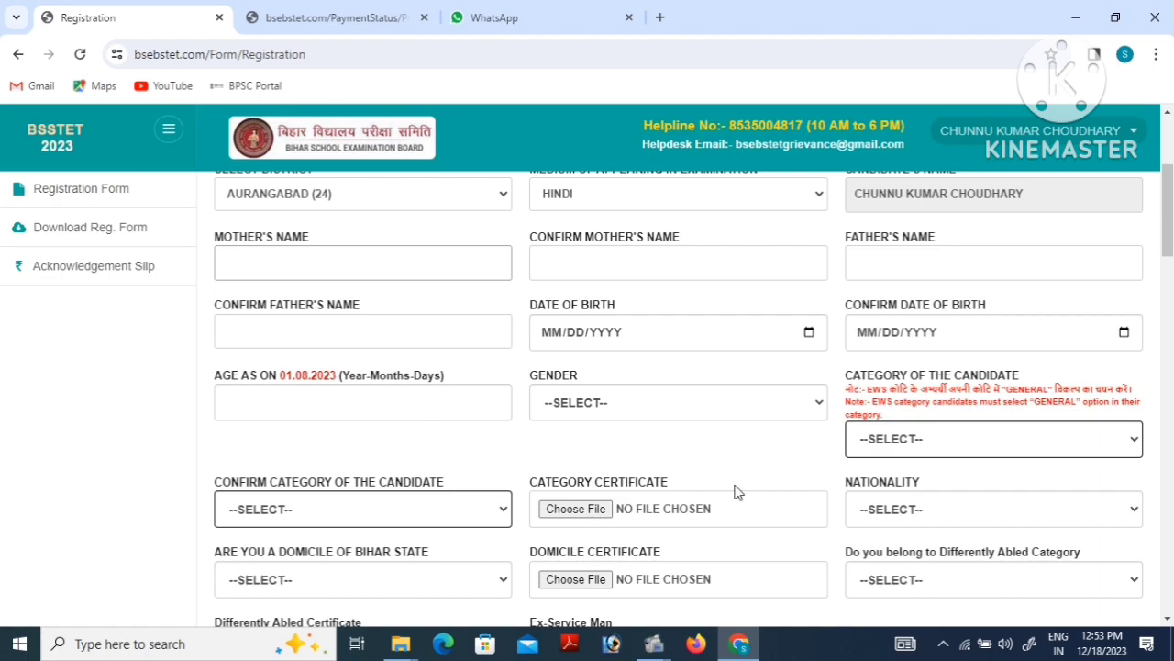
scroll(734, 491, down, 1)
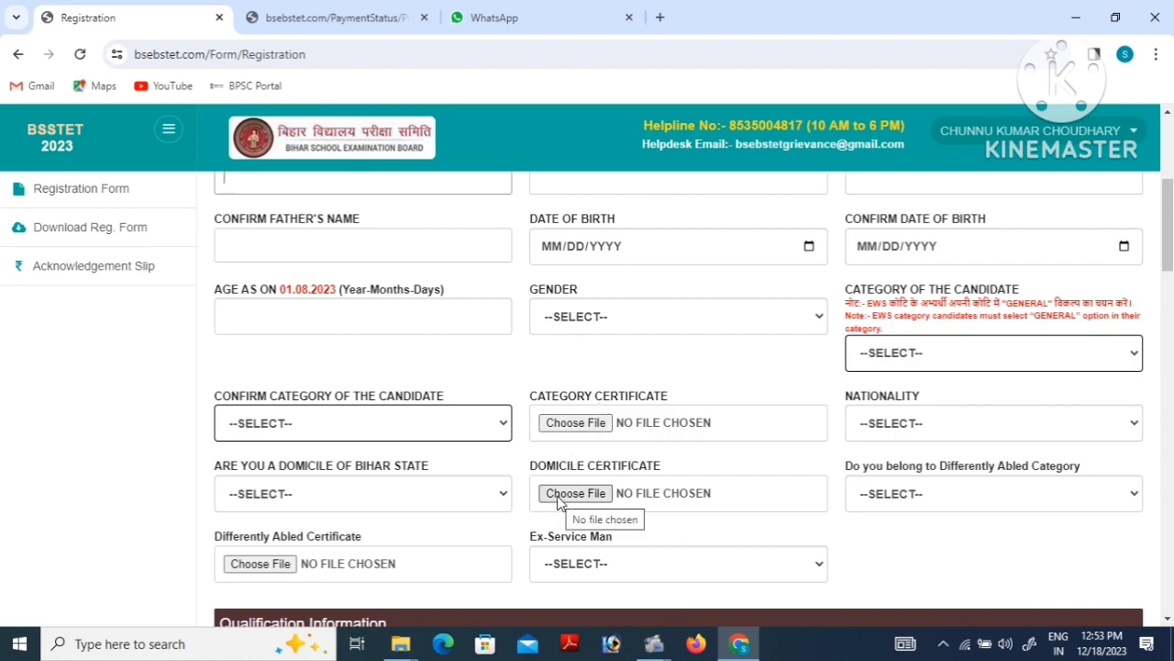
scroll(558, 502, down, 1)
scroll(557, 502, down, 1)
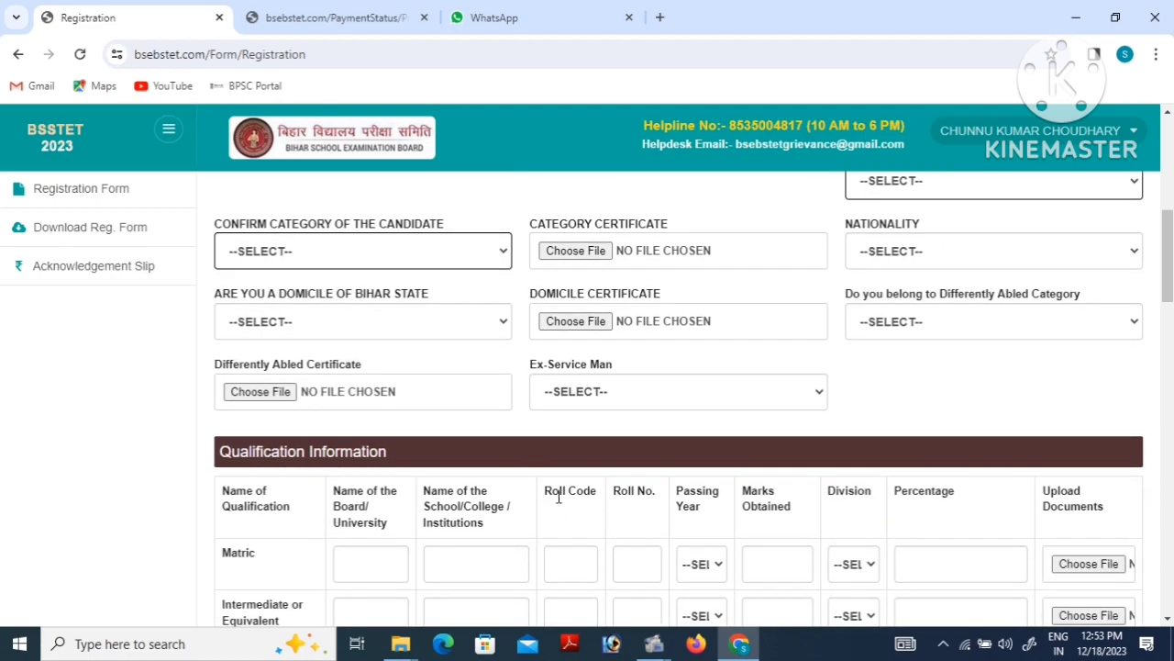
scroll(558, 497, down, 1)
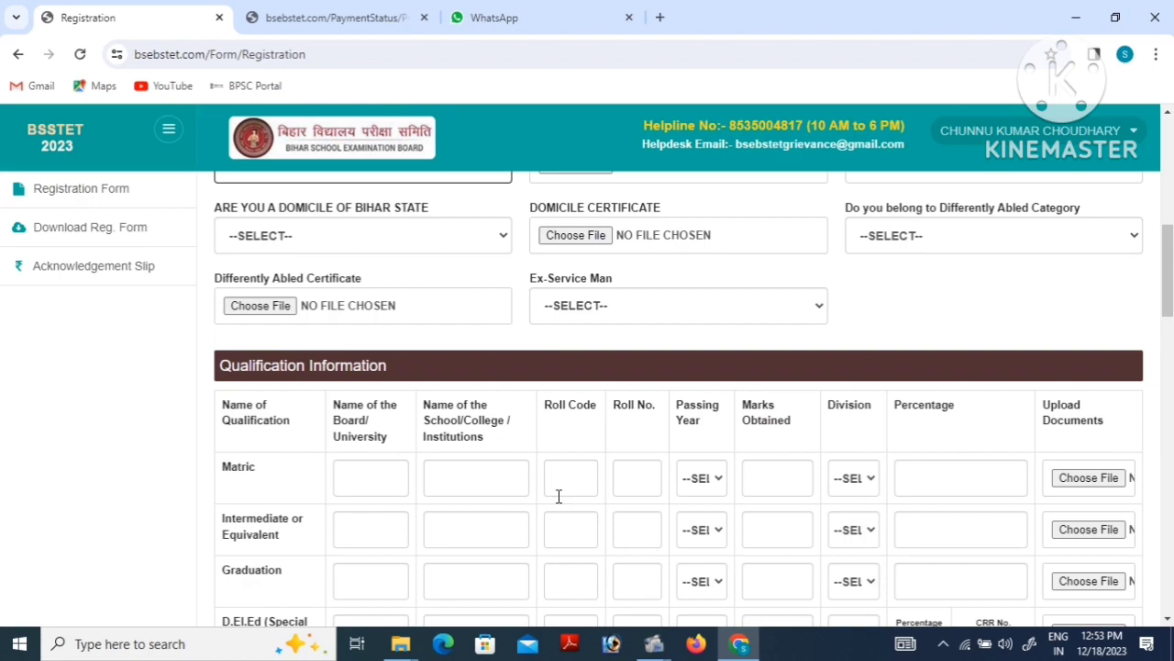
scroll(558, 496, down, 1)
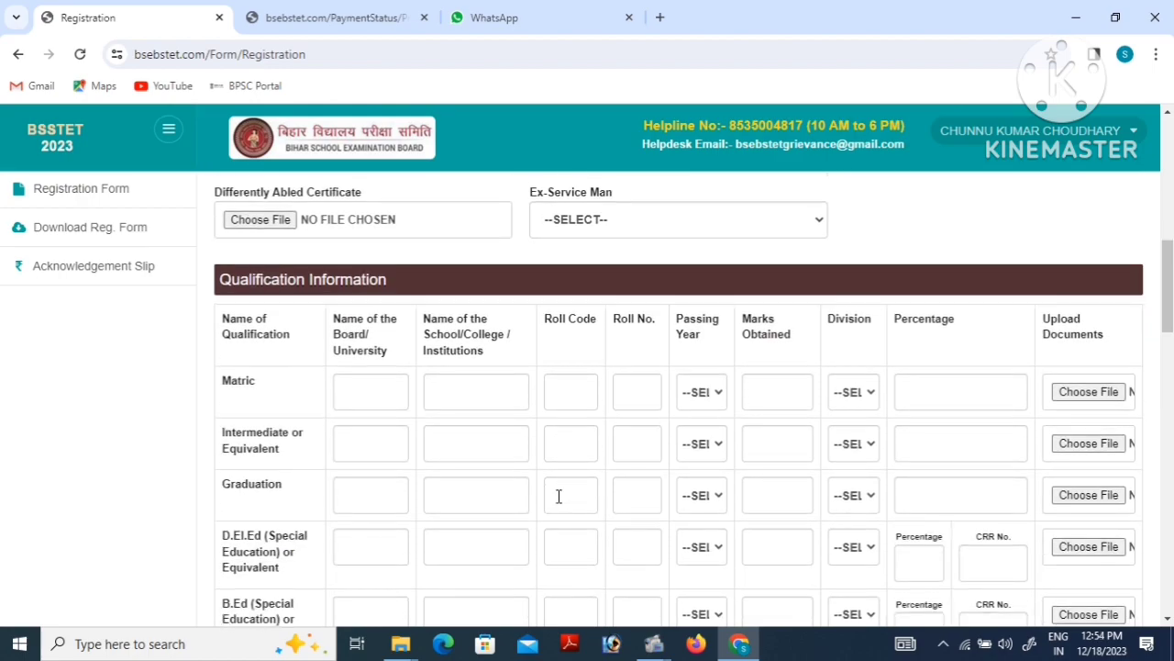
scroll(558, 497, down, 1)
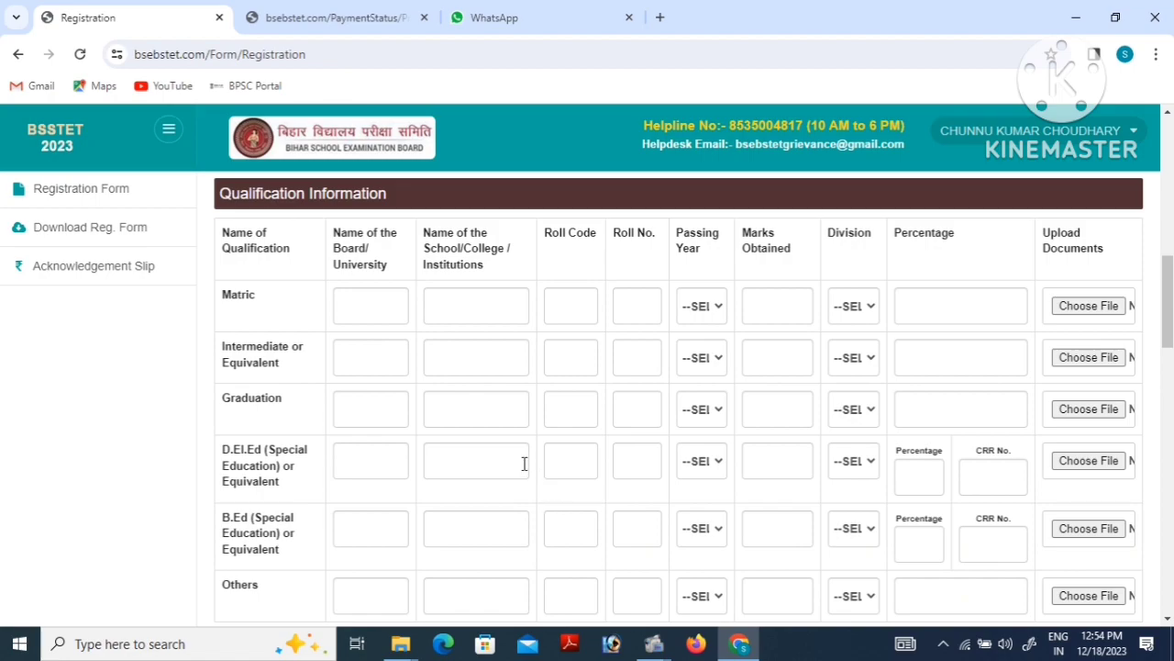
scroll(524, 464, down, 2)
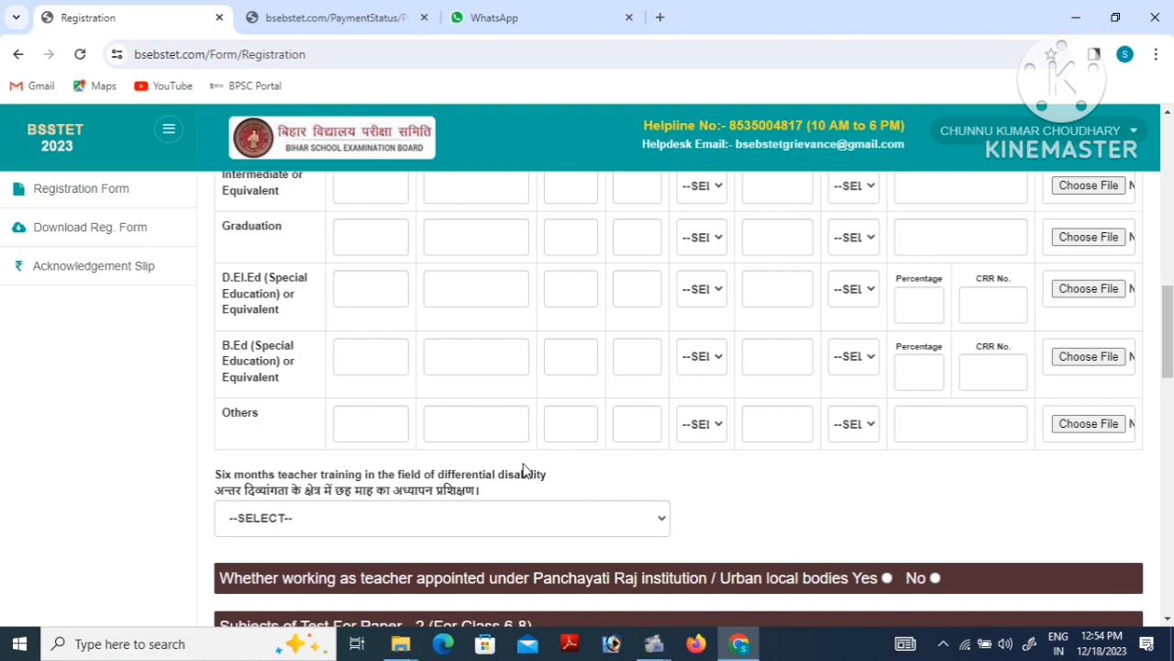
Step: Answer No to working as a teacher appointed under a Panchayati Raj institution / Urban local bodies
scroll(524, 470, down, 2)
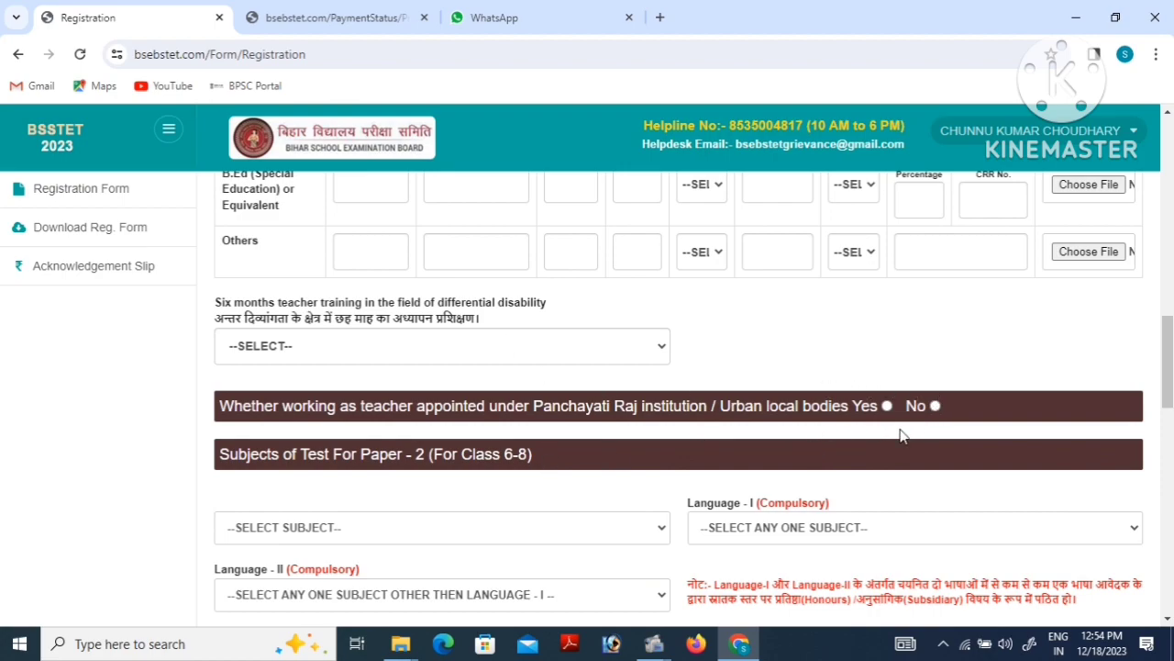
click(934, 406)
scroll(500, 431, down, 1)
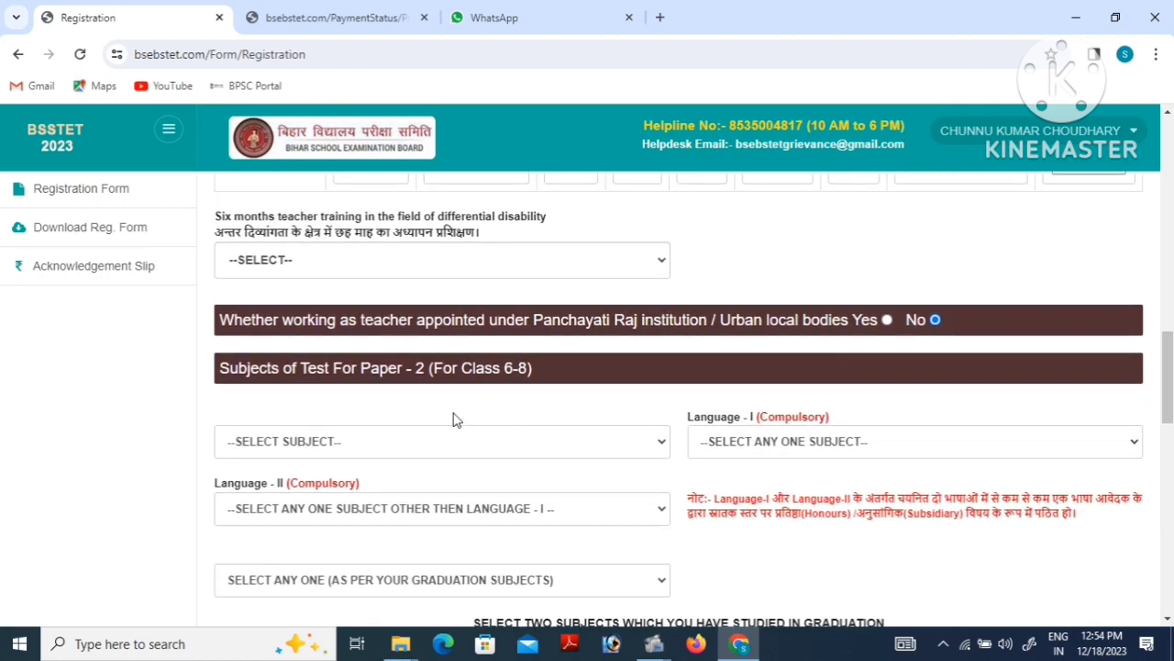
Step: Examine the Paper 2 subject, bank account, address, and photo and signature upload sections of the form
scroll(454, 420, down, 1)
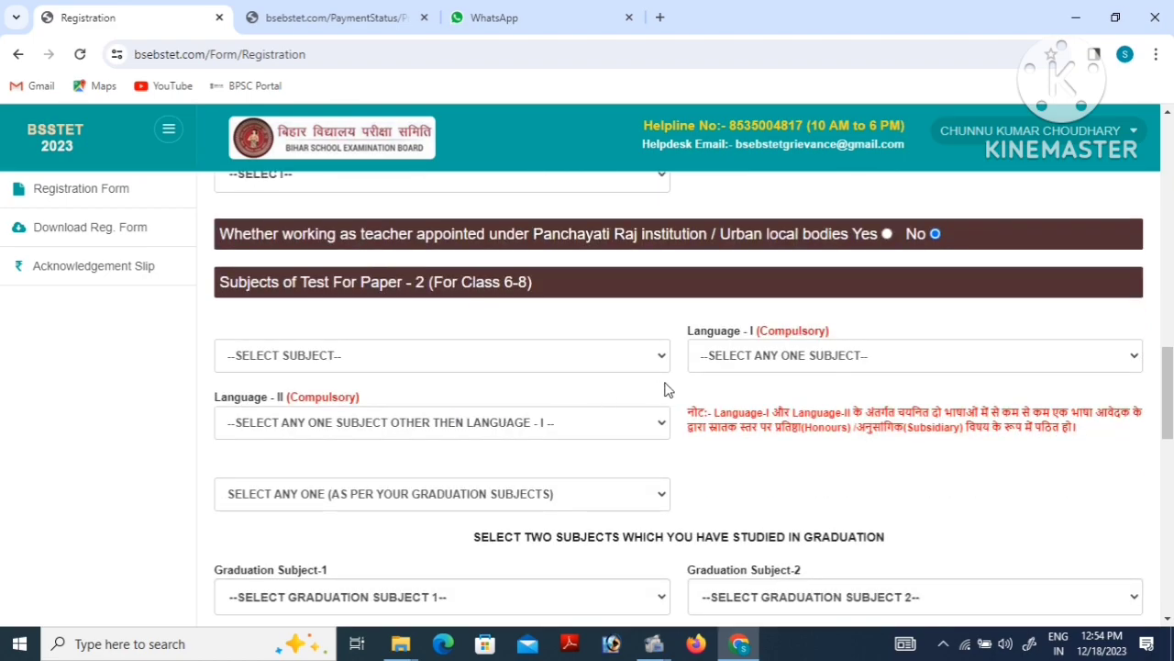
scroll(448, 419, down, 2)
scroll(448, 419, down, 1)
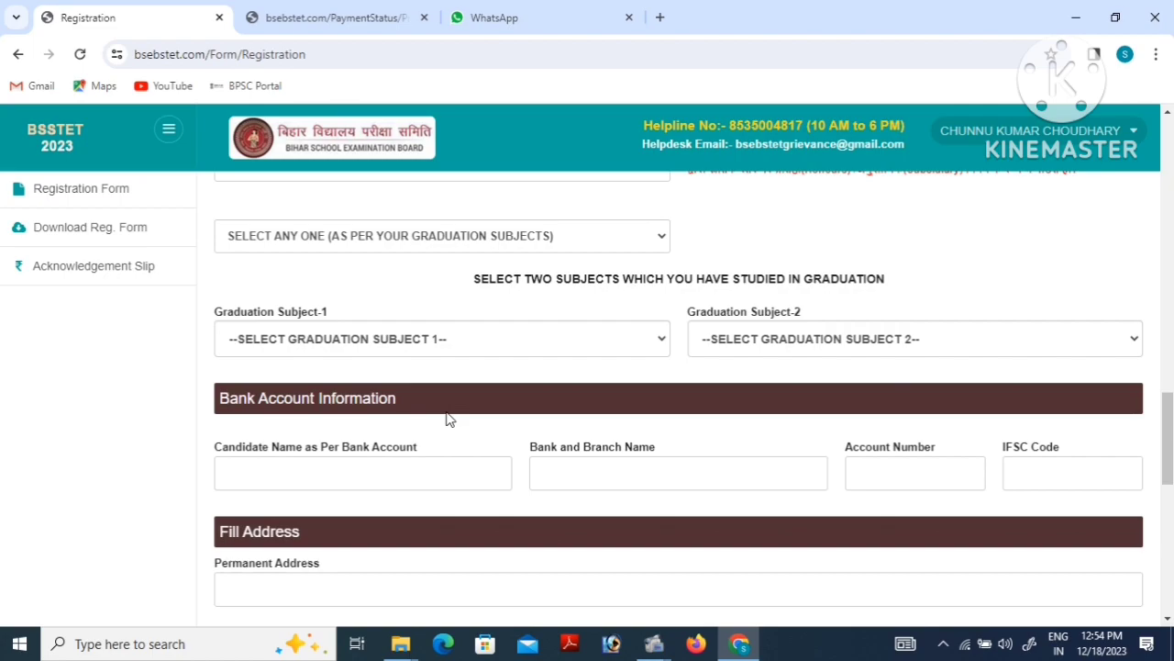
scroll(449, 420, down, 1)
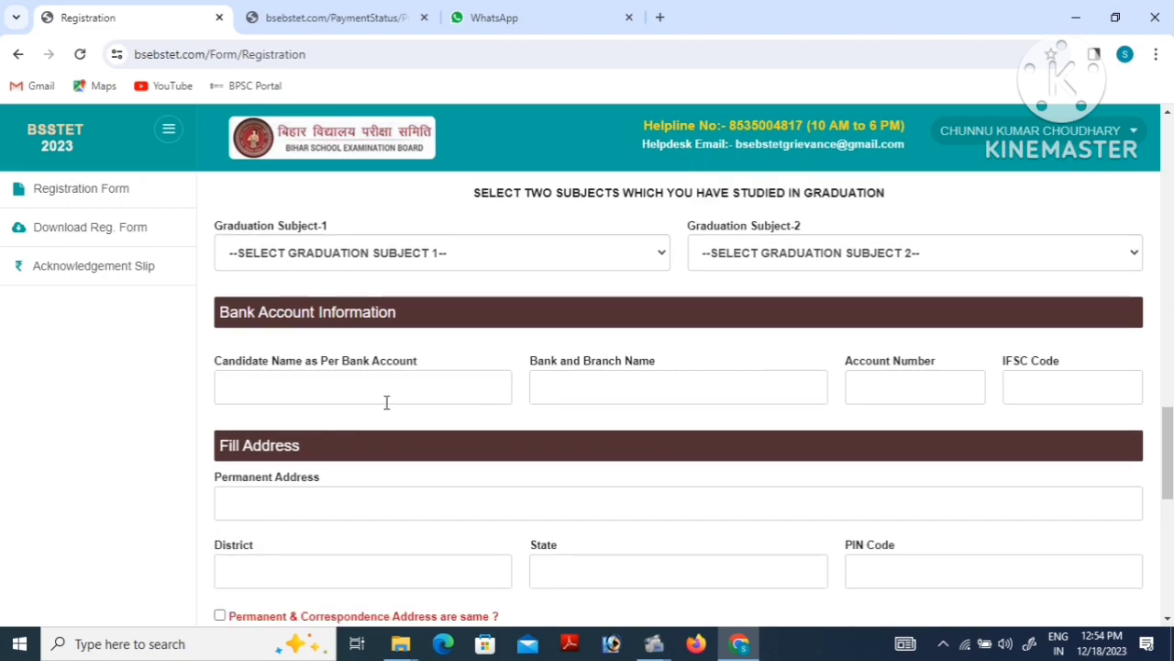
scroll(395, 401, down, 2)
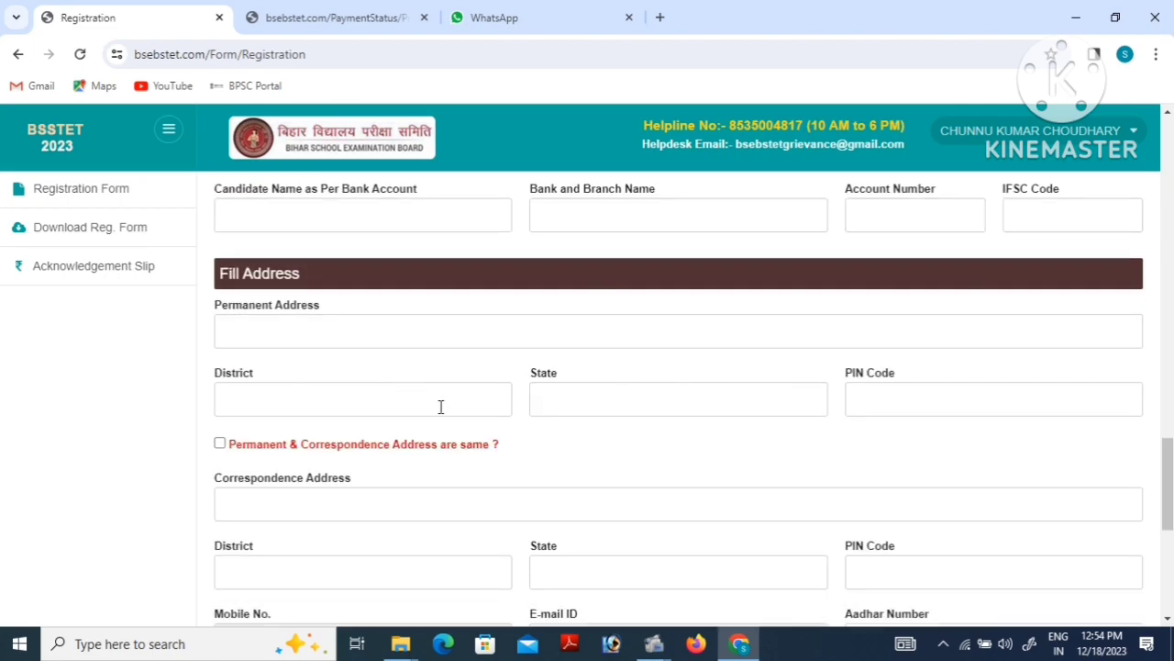
scroll(454, 410, down, 2)
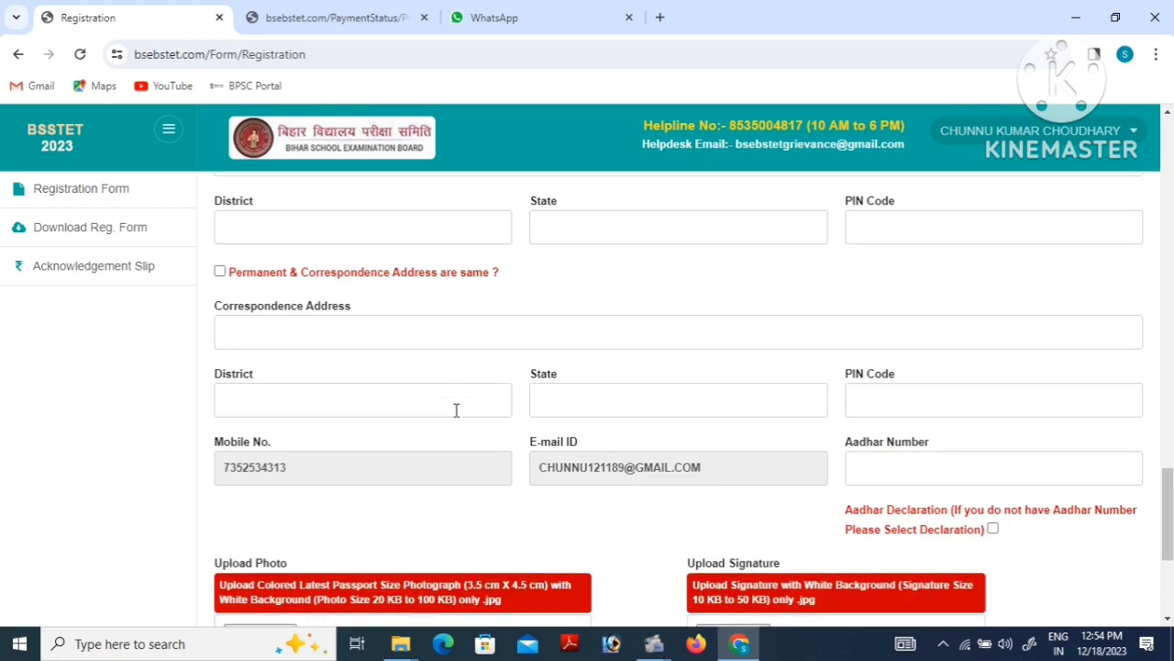
scroll(456, 410, down, 3)
scroll(533, 417, down, 1)
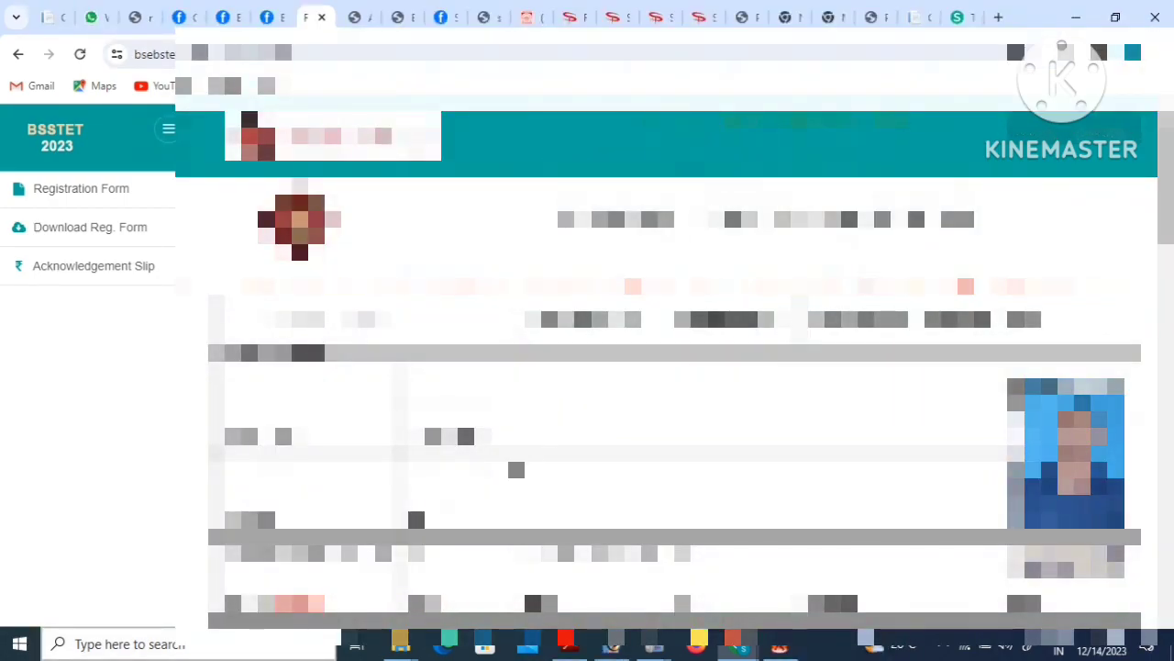
Step: Review the completed registration form preview from the candidate's details through to the declaration and signature
scroll(674, 404, down, 1)
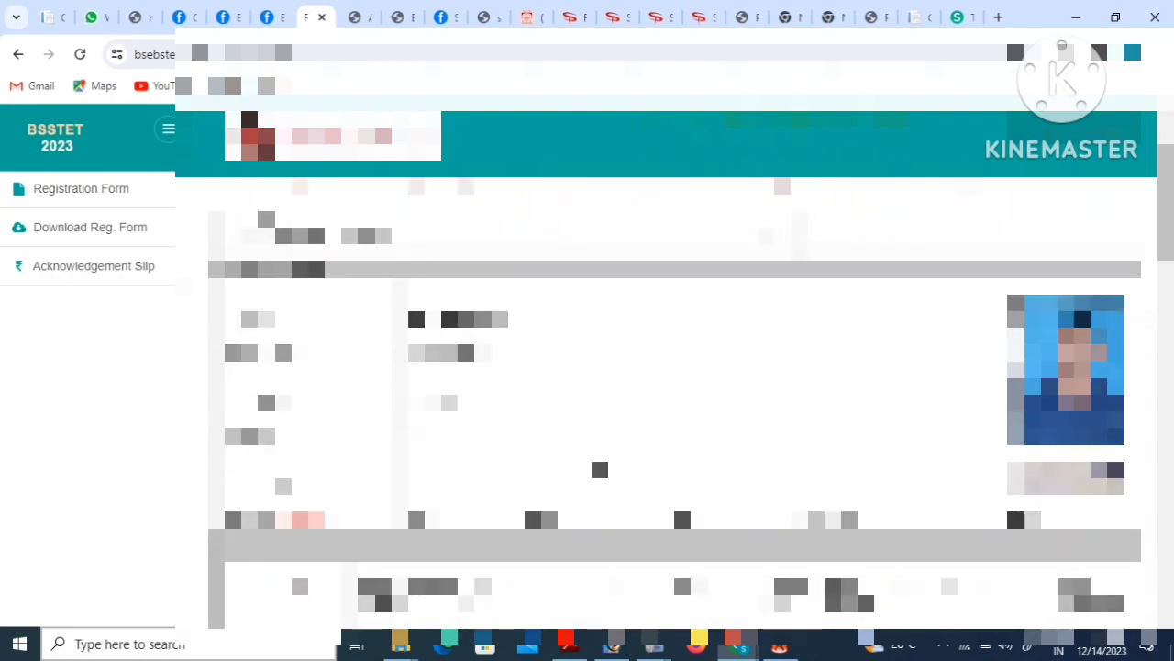
scroll(675, 403, down, 1)
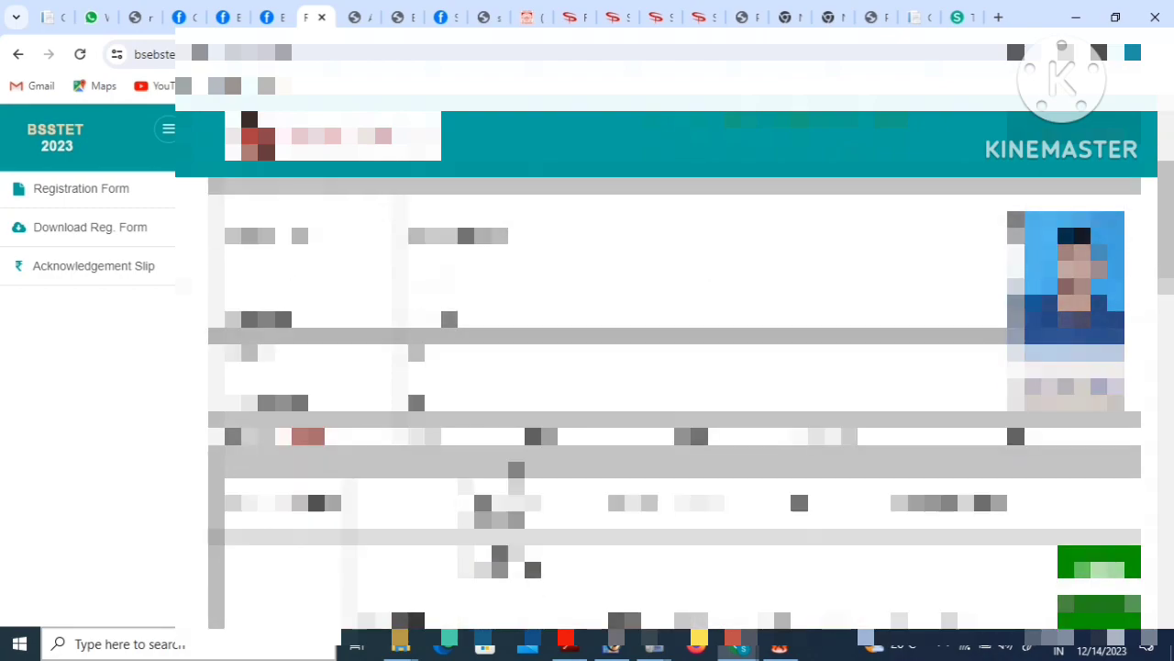
scroll(693, 412, down, 1)
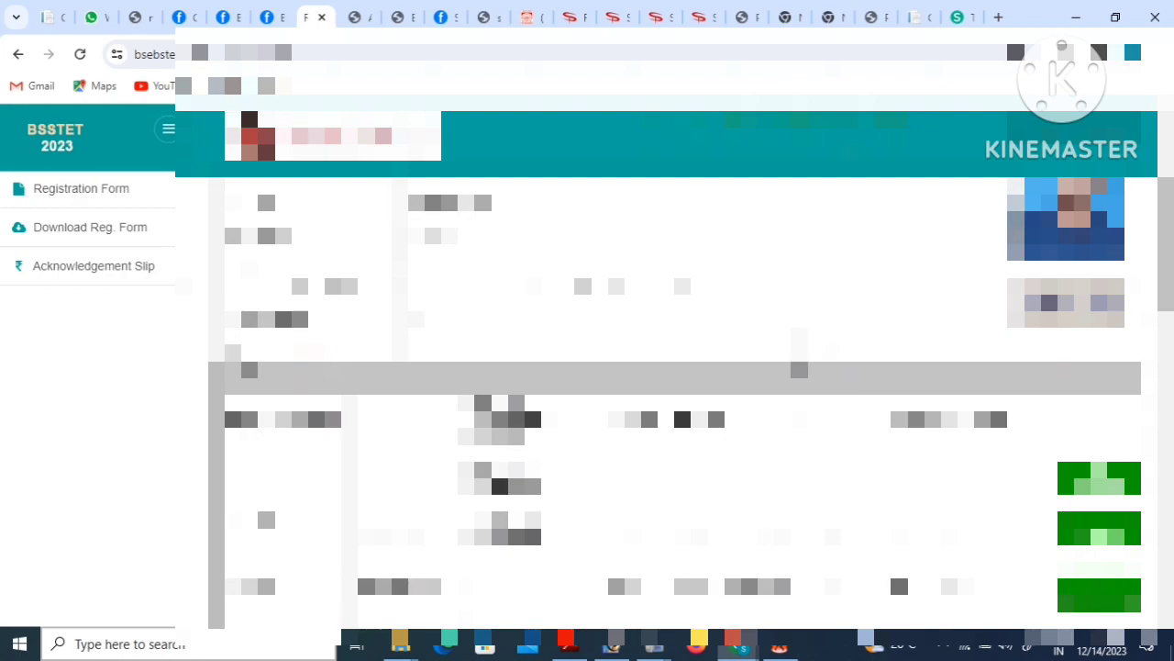
scroll(675, 411, down, 1)
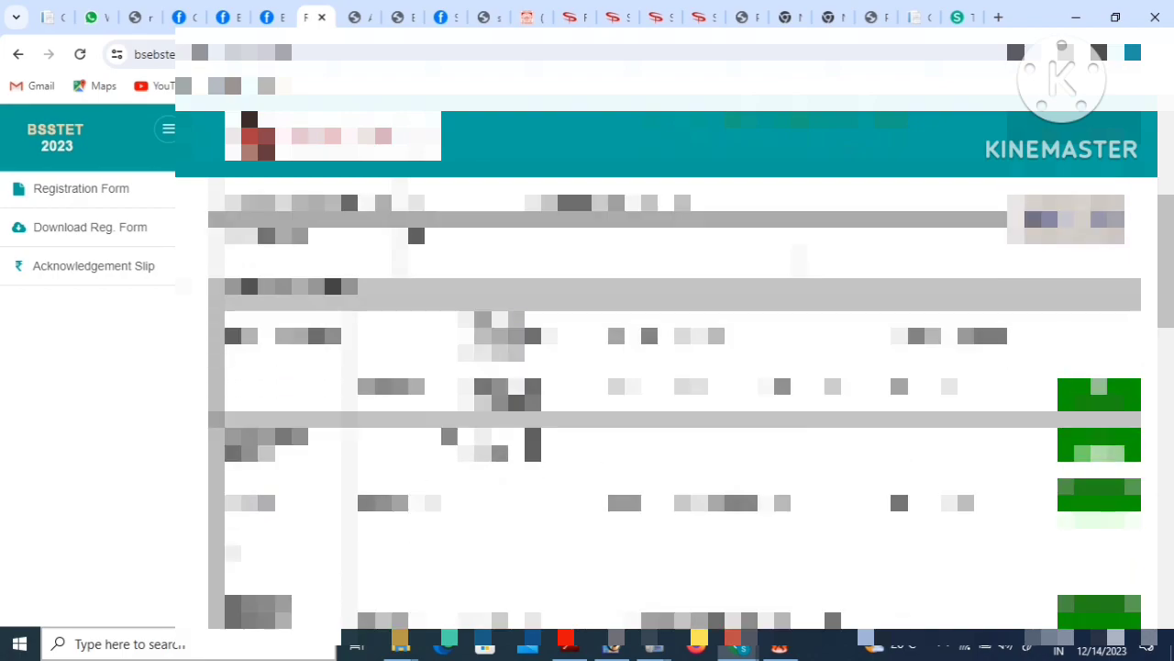
scroll(743, 394, down, 1)
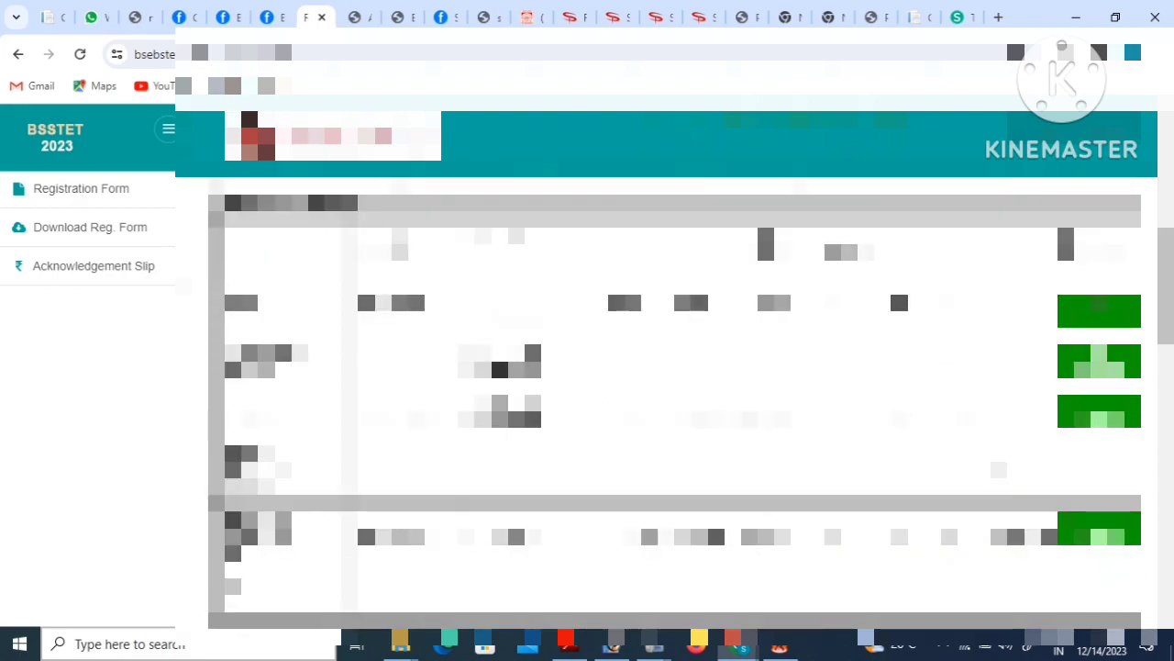
scroll(616, 278, down, 4)
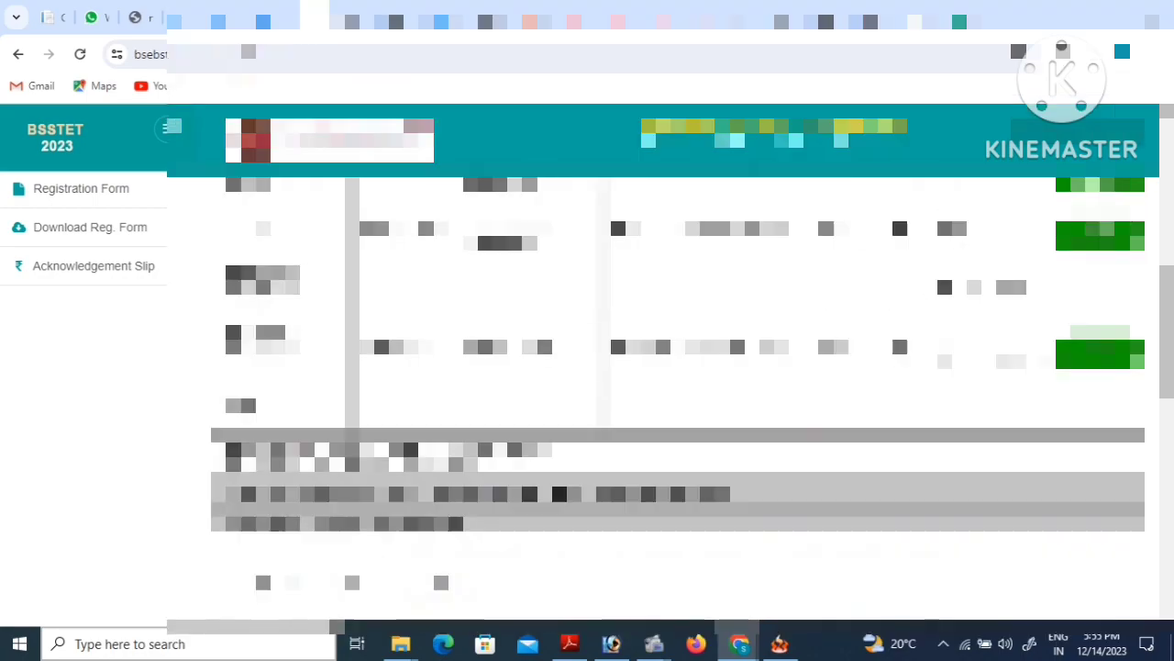
scroll(678, 395, down, 3)
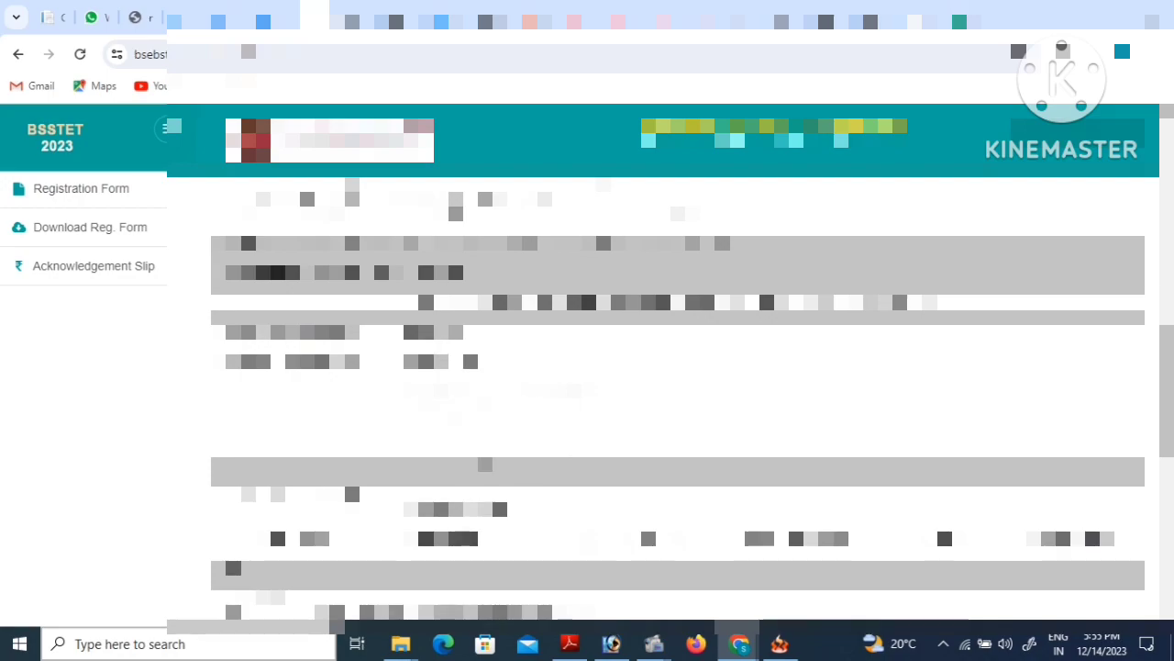
scroll(678, 394, down, 1)
scroll(567, 277, down, 5)
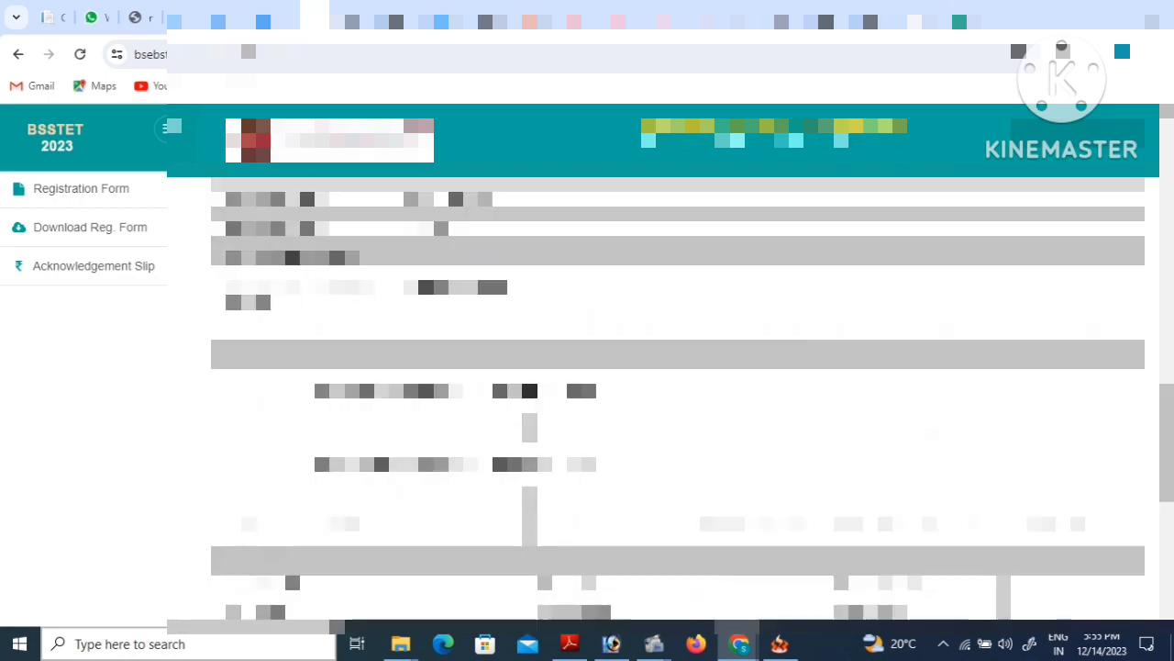
scroll(678, 386, down, 5)
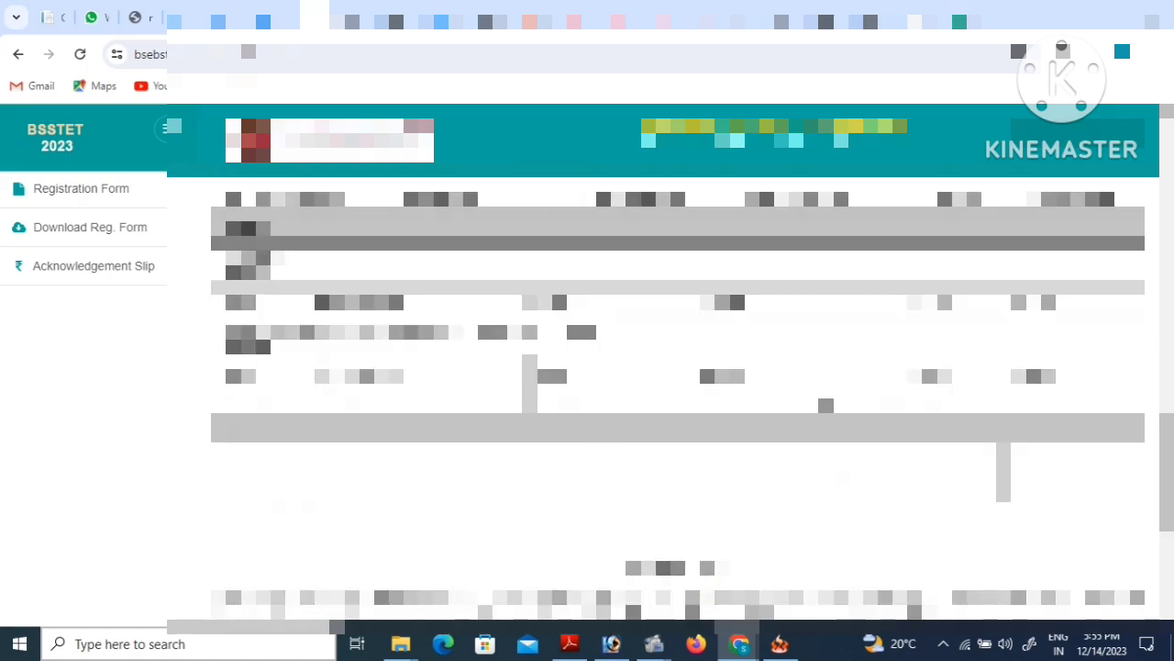
scroll(677, 386, down, 6)
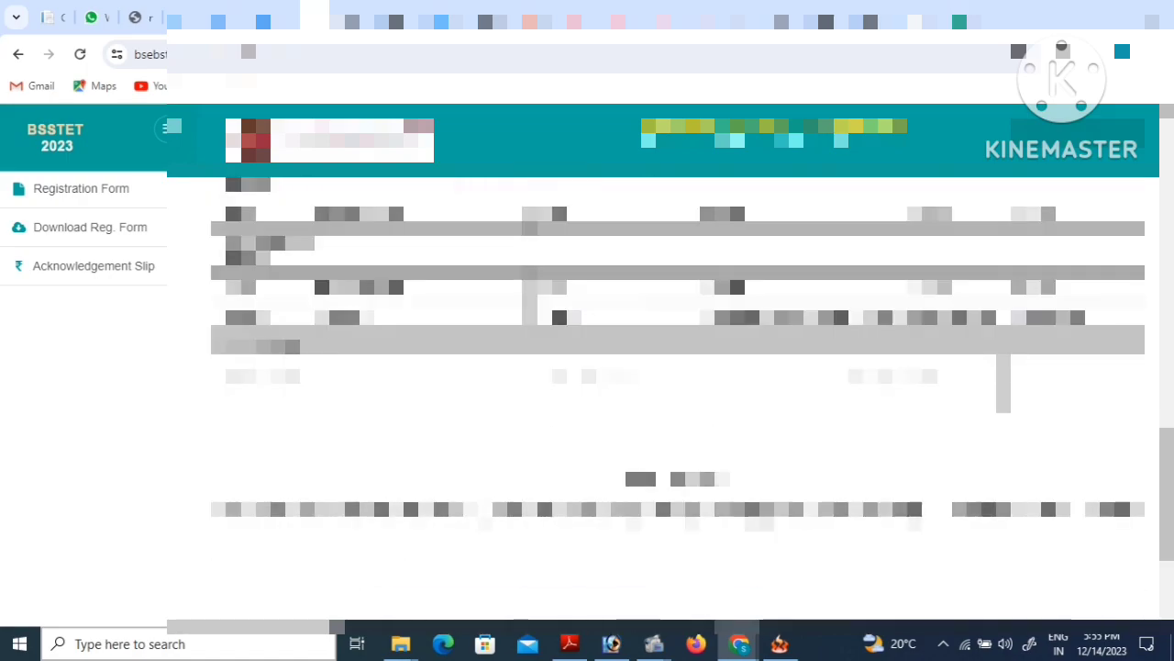
scroll(678, 385, down, 1)
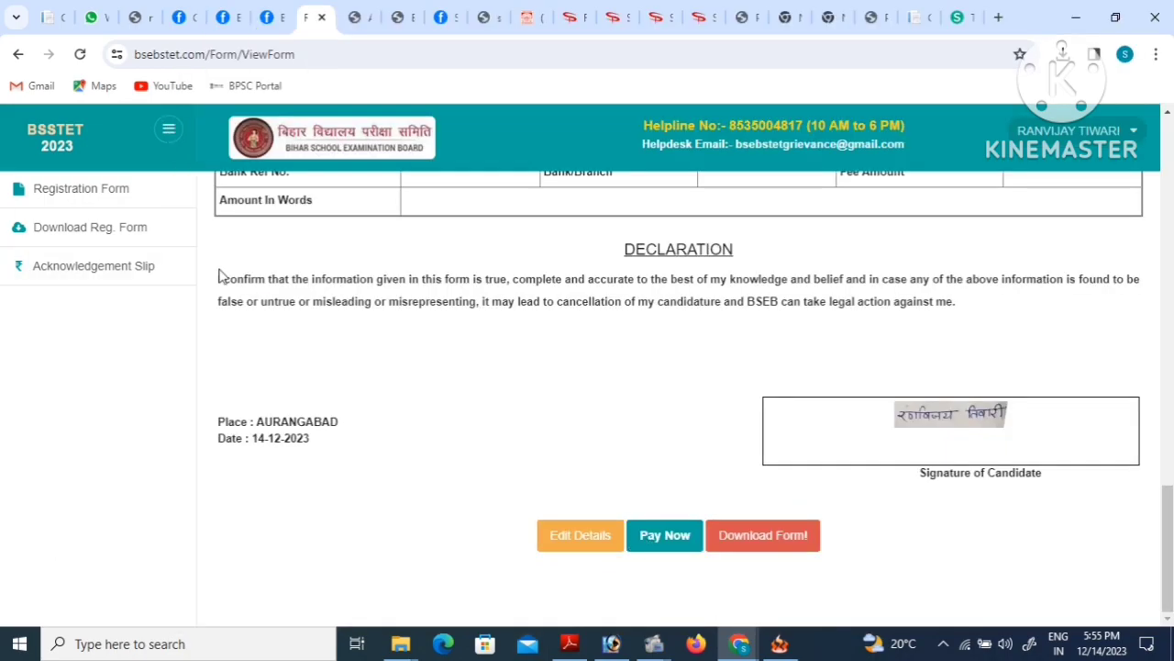
Step: Open the registration fee payment page and start the payment via Sub Paisa
click(87, 267)
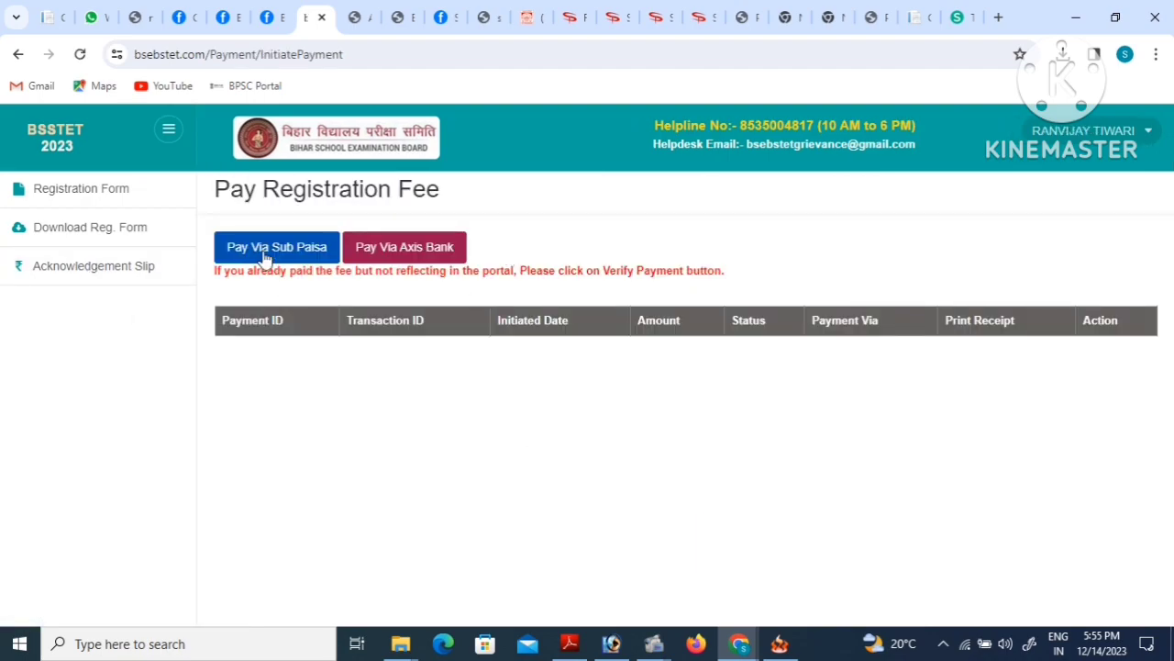
click(264, 257)
click(679, 165)
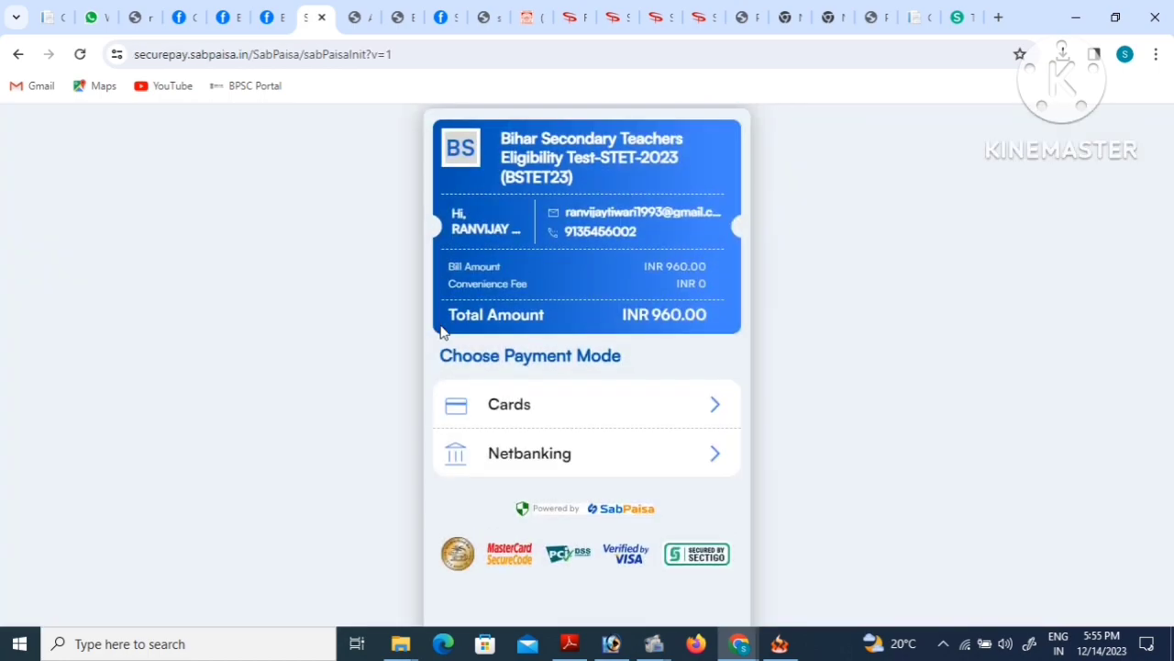
Step: Choose Netbanking as the payment mode and filter the list of banks by "c"
scroll(558, 440, down, 1)
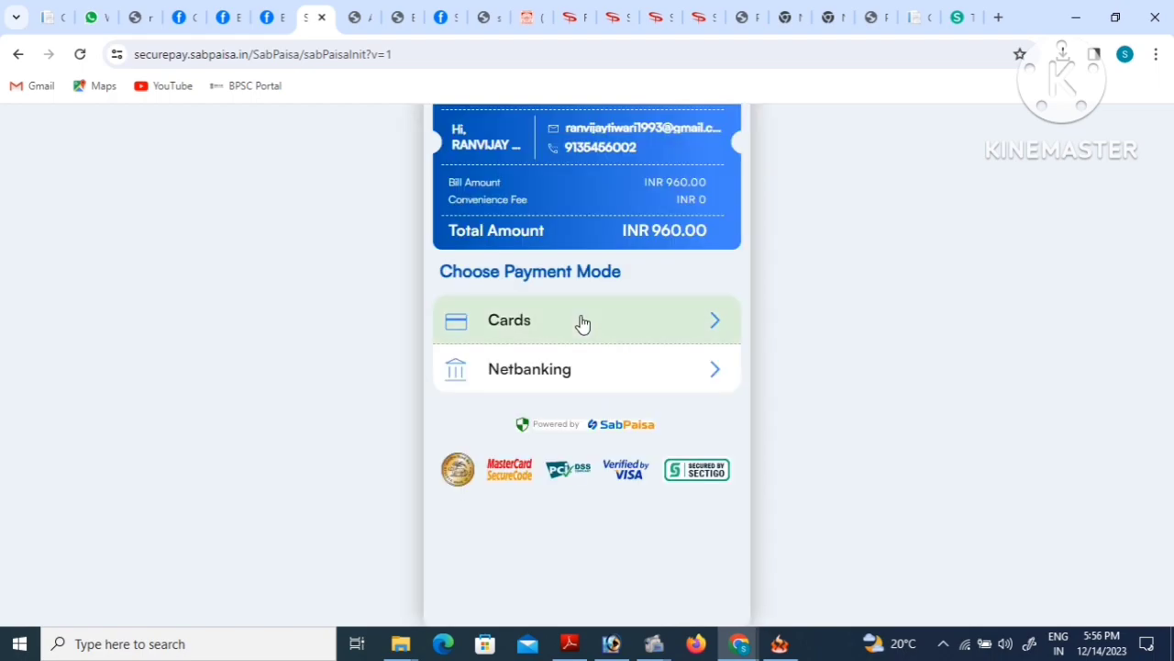
click(574, 373)
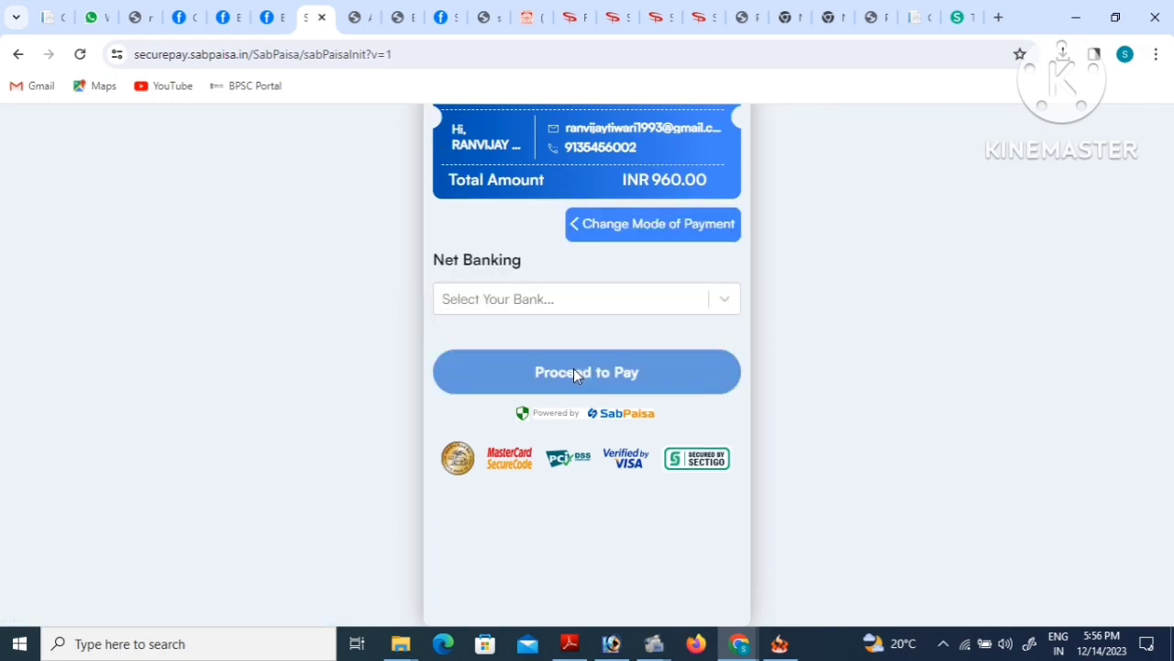
click(536, 308)
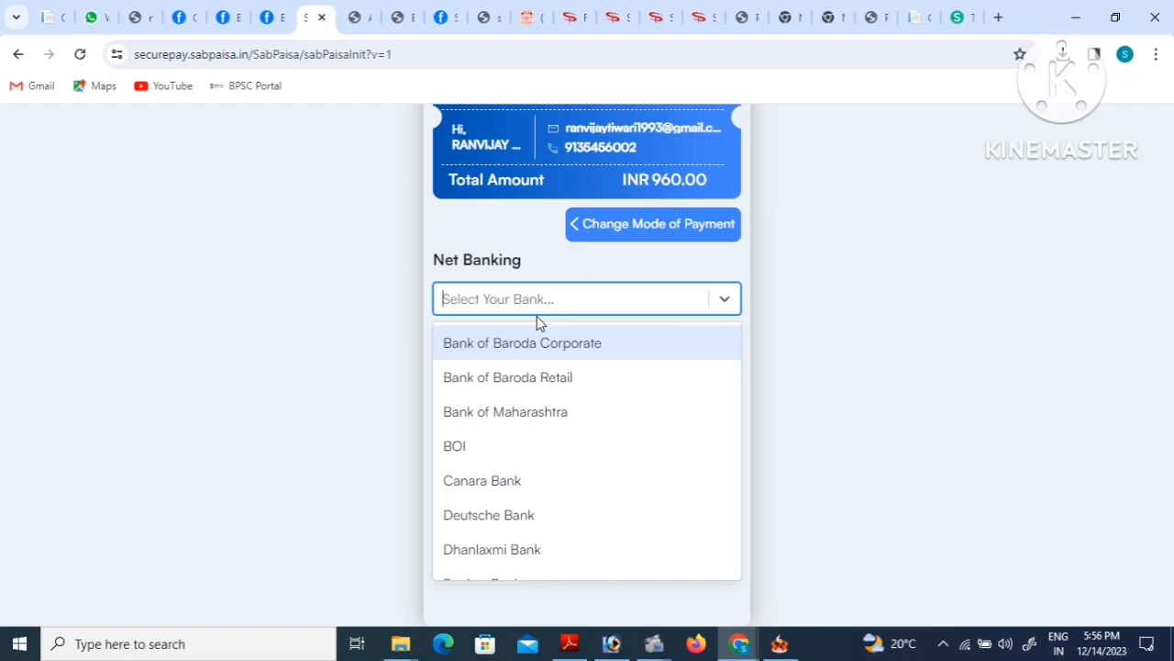
text(c)
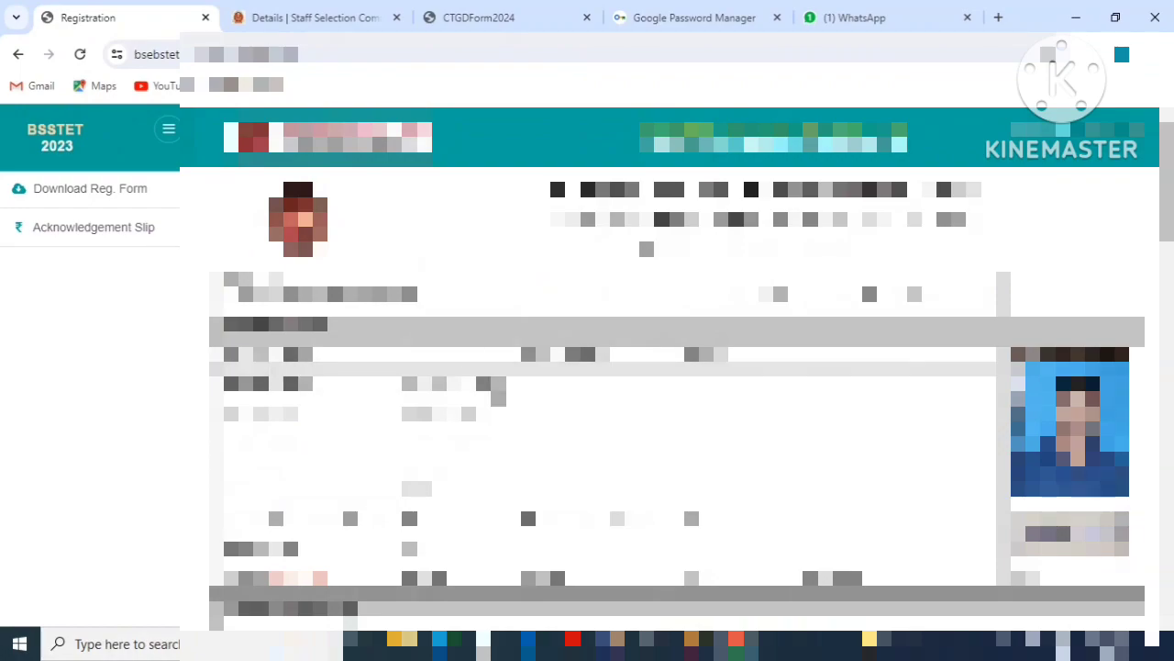
Step: Review the submitted registration form from the candidate's details and photo through to its lower sections
scroll(677, 392, down, 1)
scroll(677, 399, down, 5)
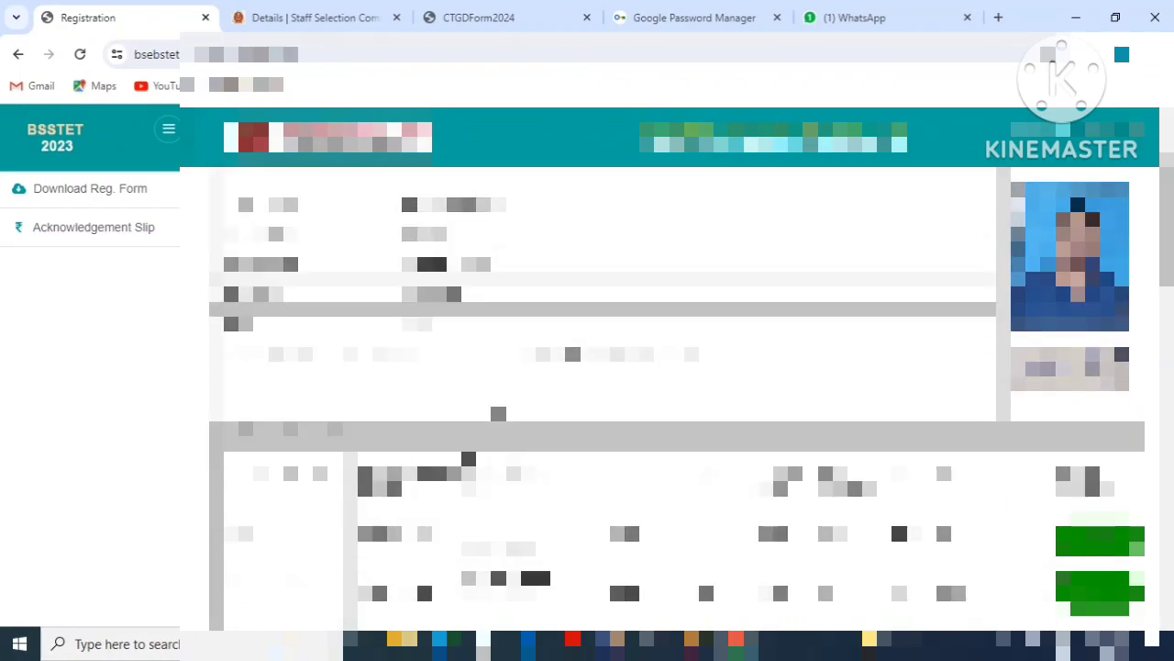
scroll(677, 399, down, 2)
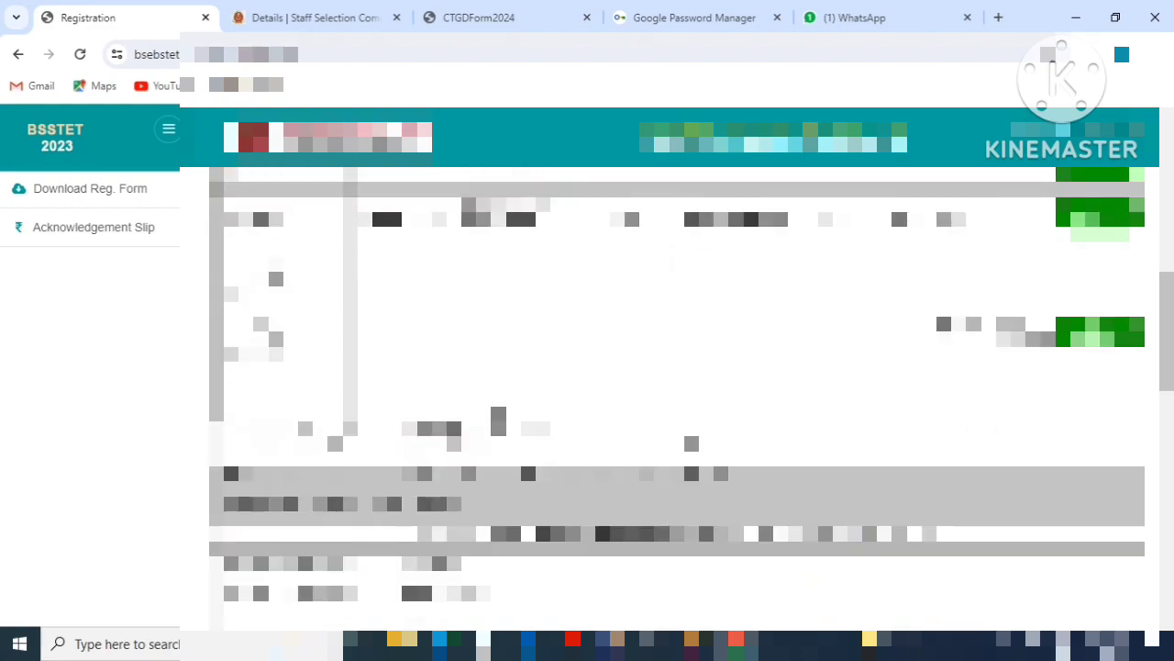
scroll(677, 399, down, 10)
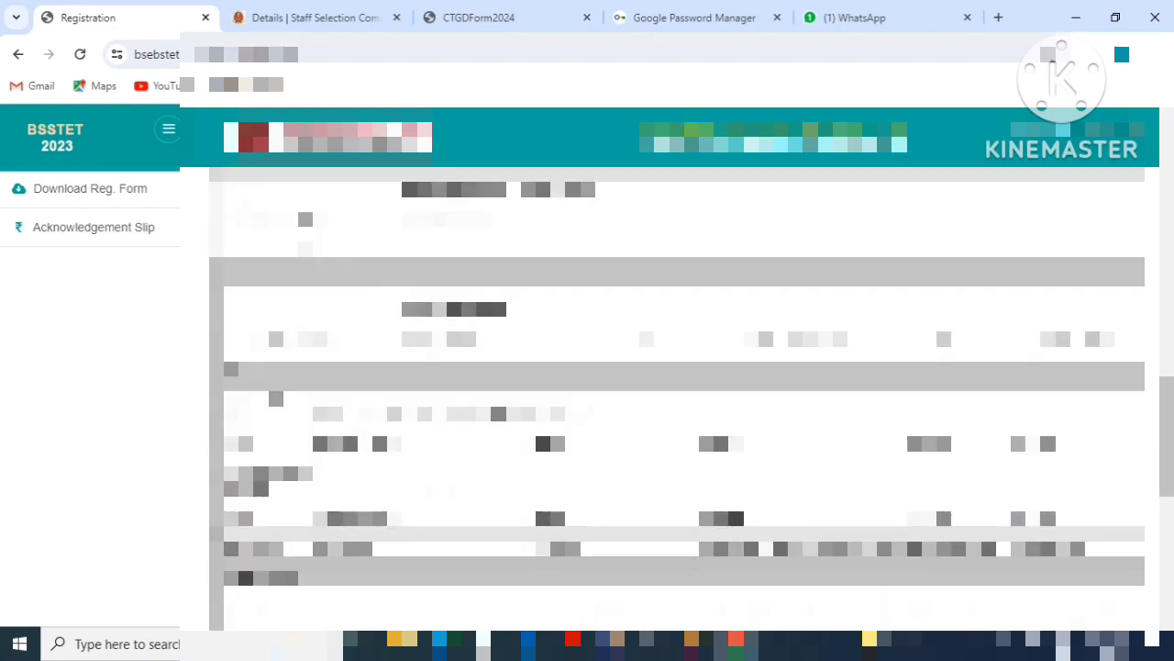
scroll(677, 399, down, 2)
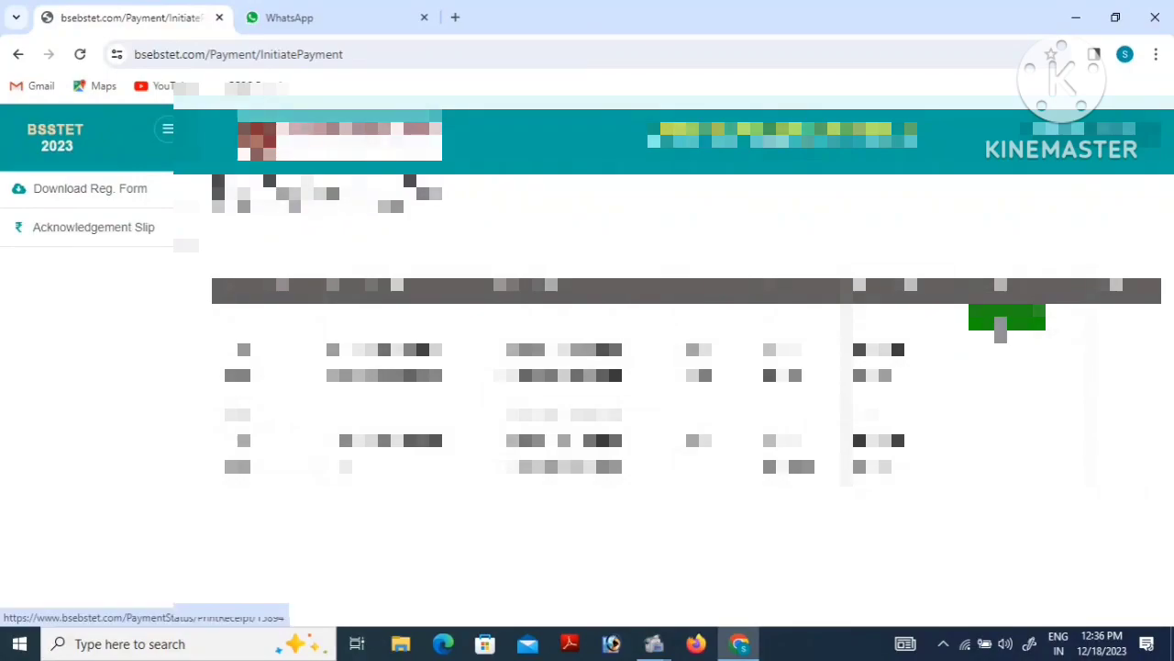
Step: Open the receipt for the first payment in the transaction list and review its payment details
click(1000, 327)
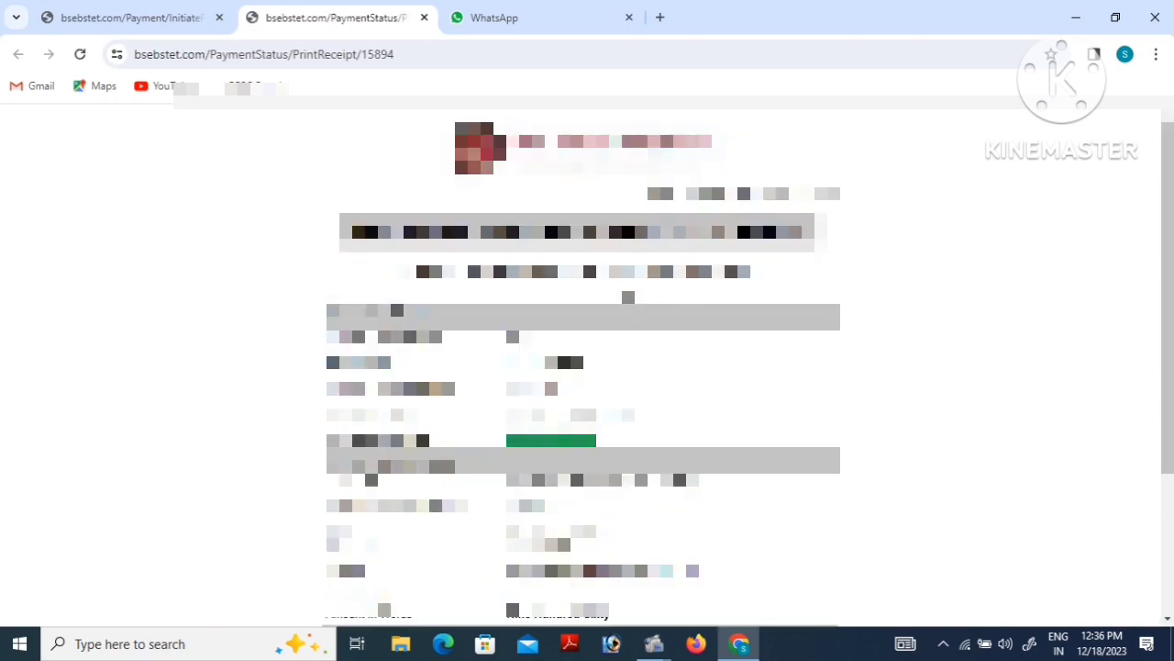
scroll(629, 297, down, 4)
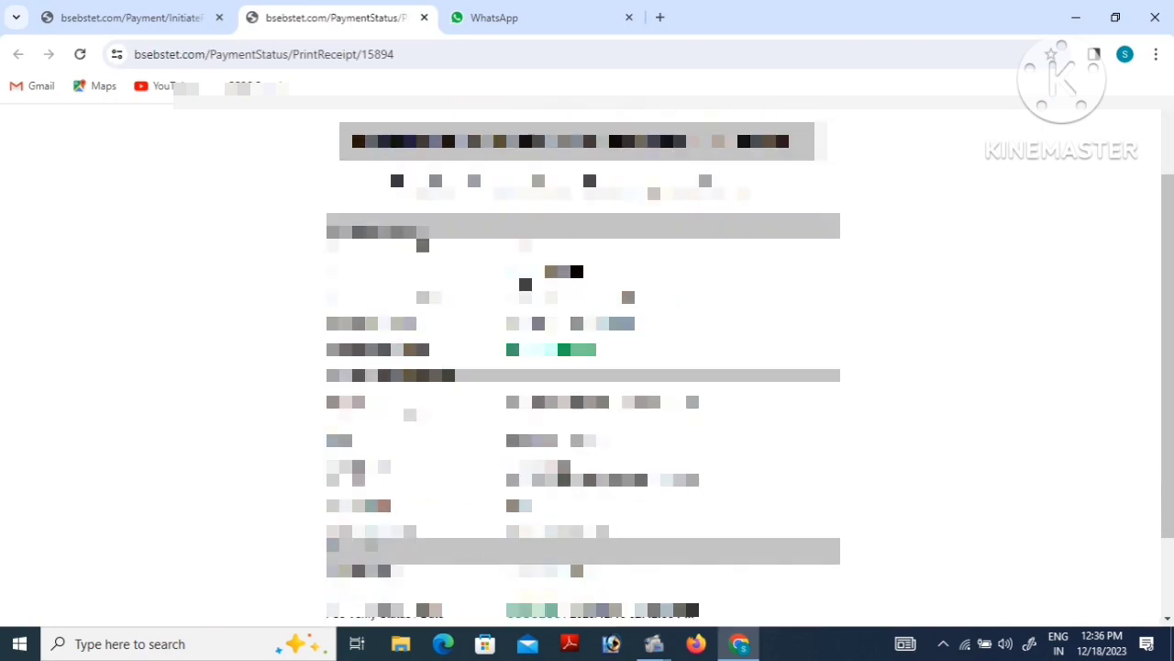
scroll(629, 297, up, 4)
scroll(628, 297, down, 5)
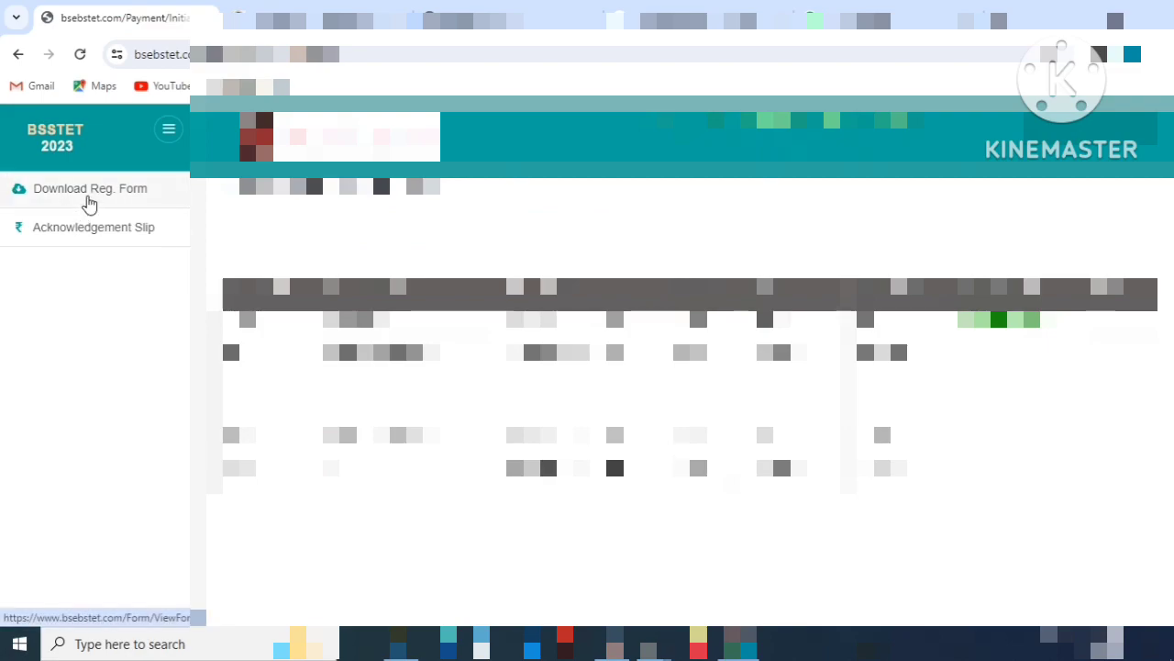
Step: Open the final registration form for download and look over the candidate's details, photo, signature and the table beneath them
click(82, 191)
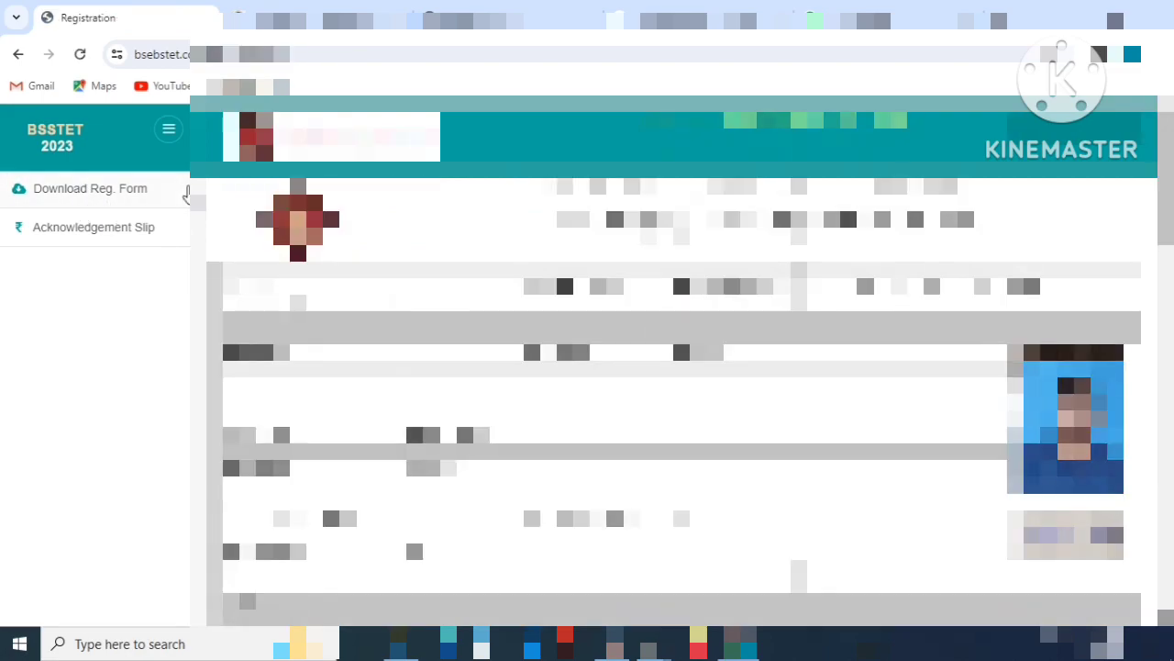
click(83, 196)
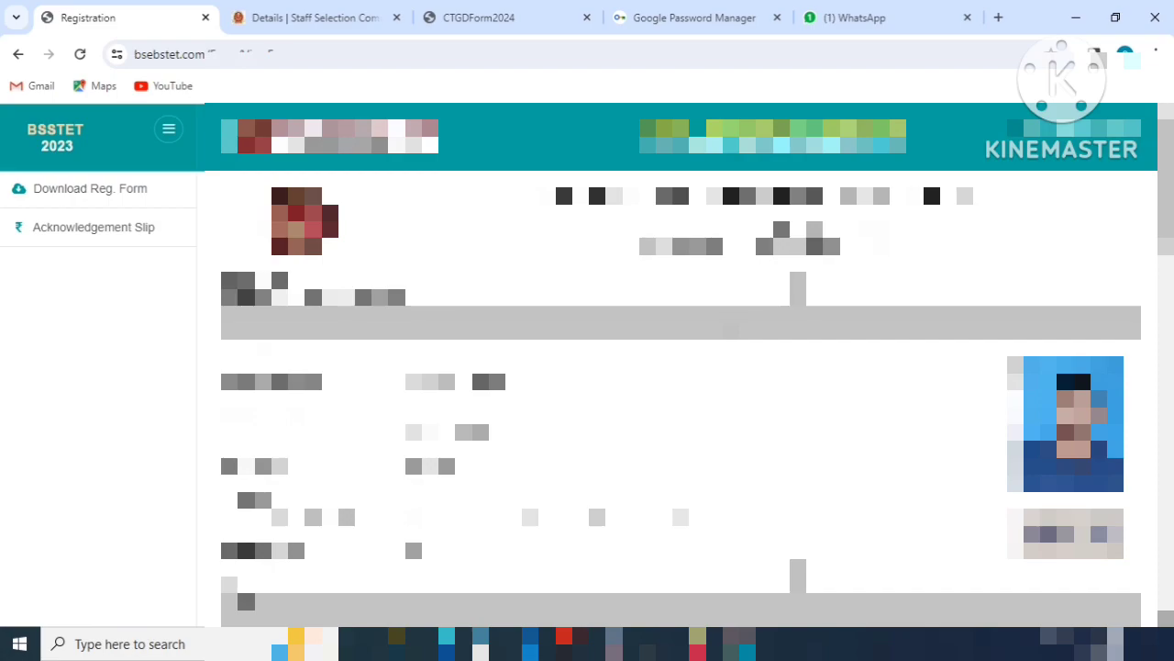
scroll(679, 394, down, 3)
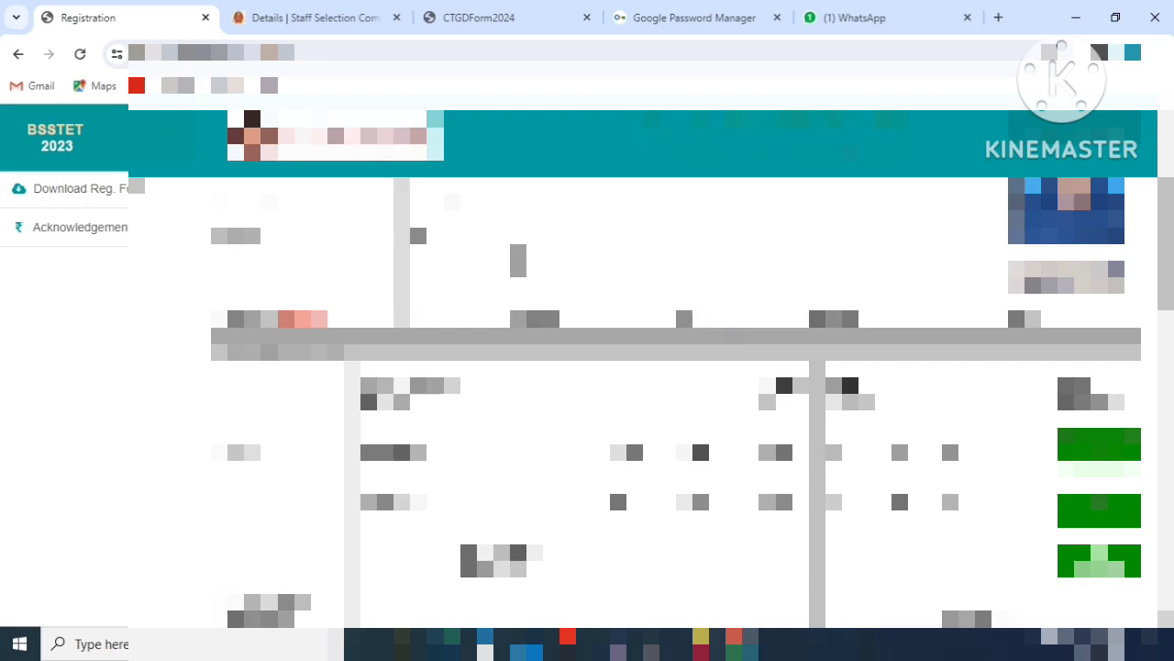
click(96, 196)
click(83, 203)
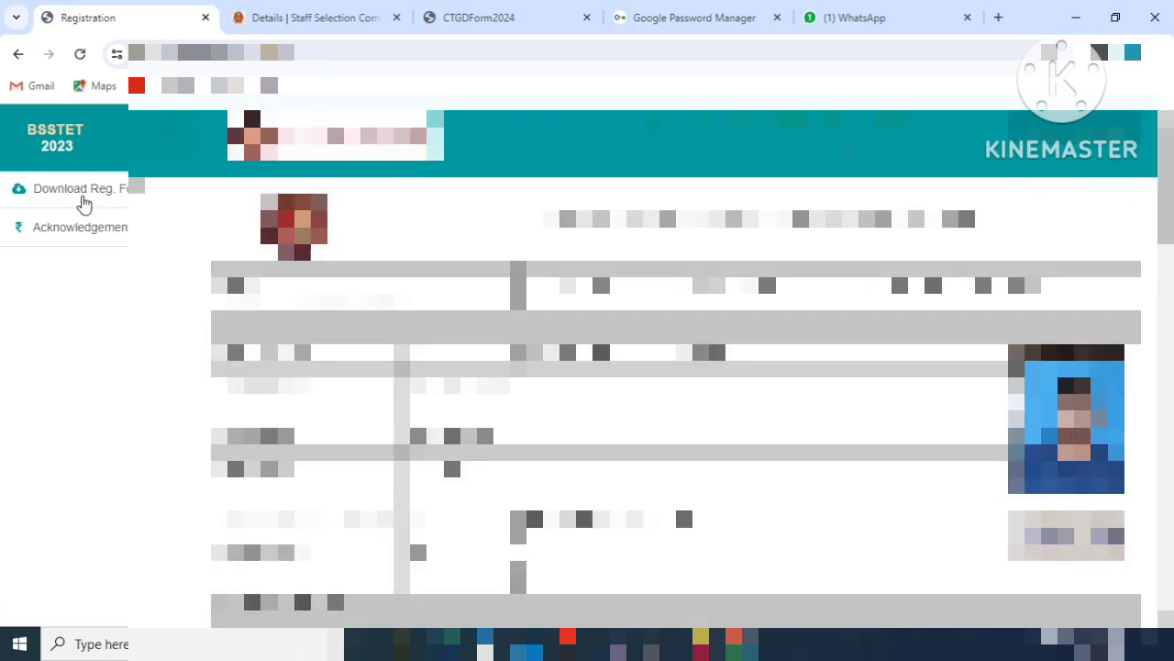
click(84, 198)
scroll(676, 402, down, 3)
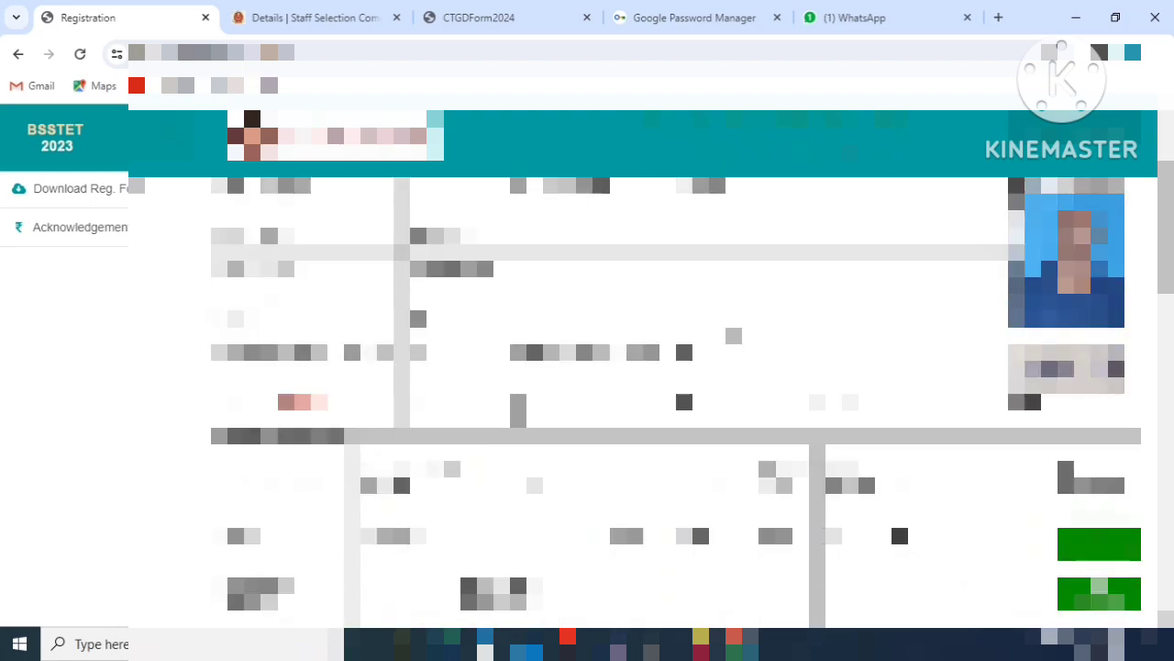